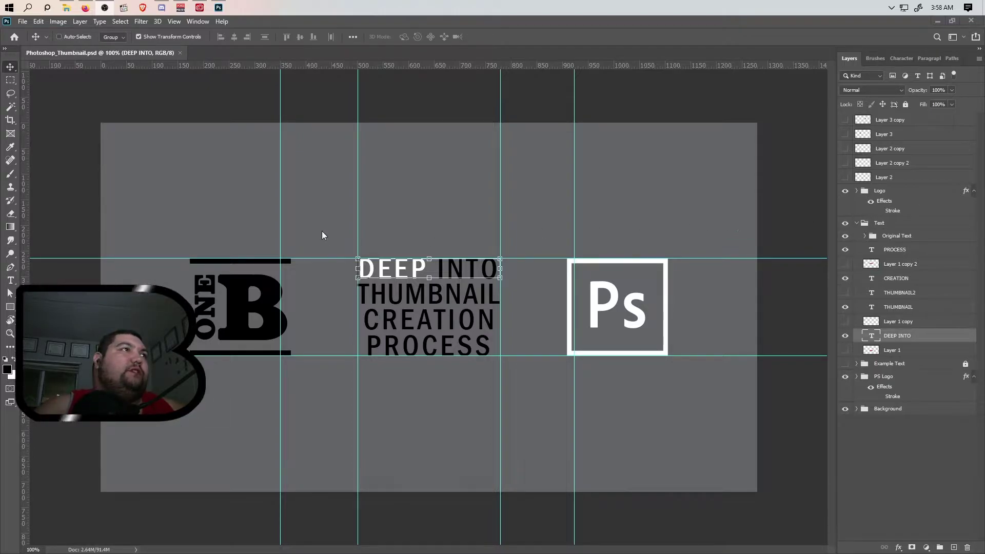
Step: Switch to the Type tool, ready to edit the DEEP INTO headline text
left_click(11, 281)
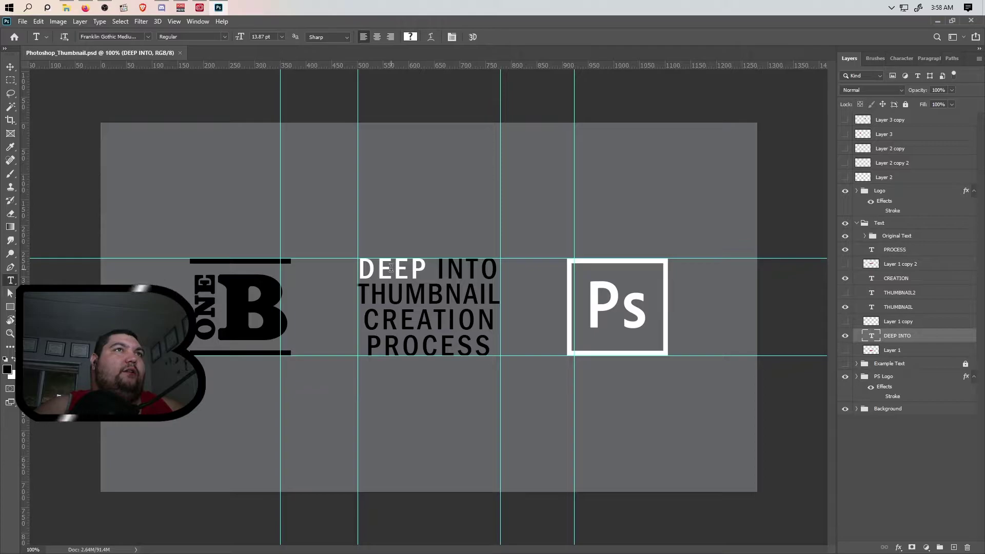
left_click(11, 67)
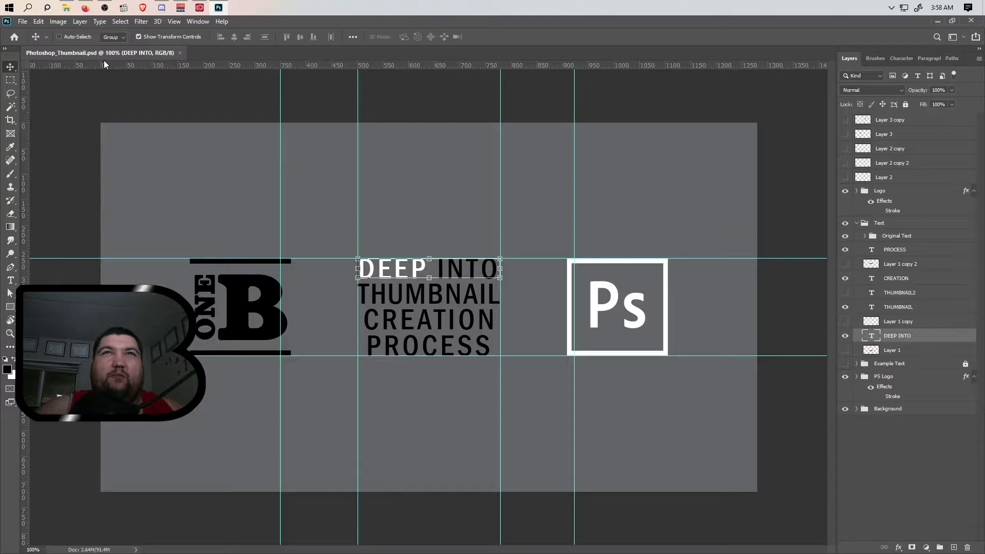
left_click(12, 280)
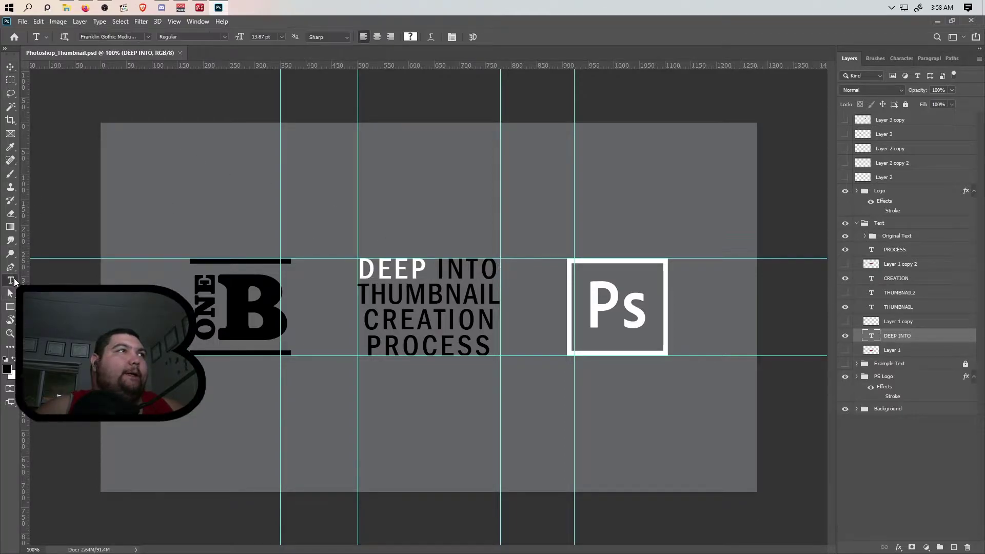
Step: Replace DEEP INTO with VULTURE, fixing typos, and narrow its text box to fit
left_click(362, 270)
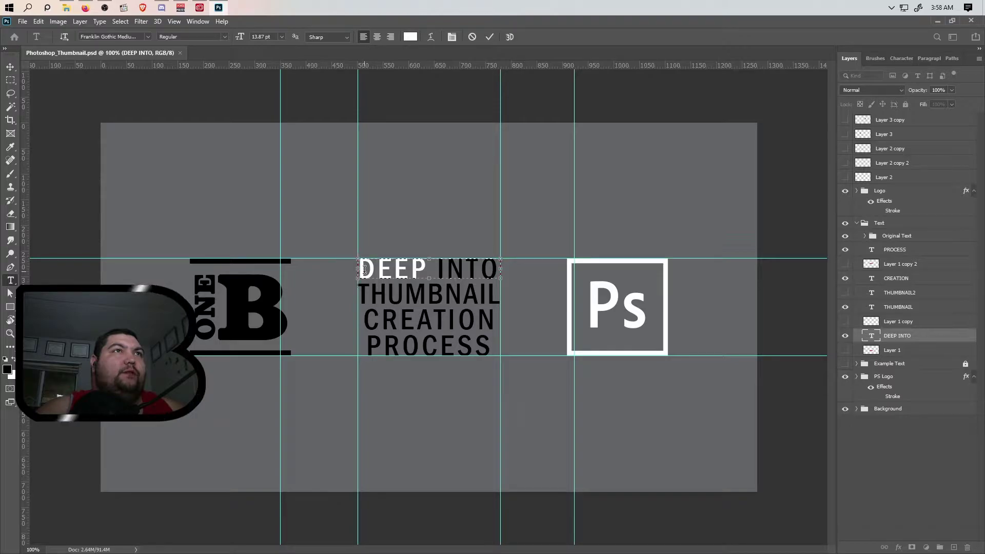
left_click_drag(364, 269, 516, 271)
type("VL")
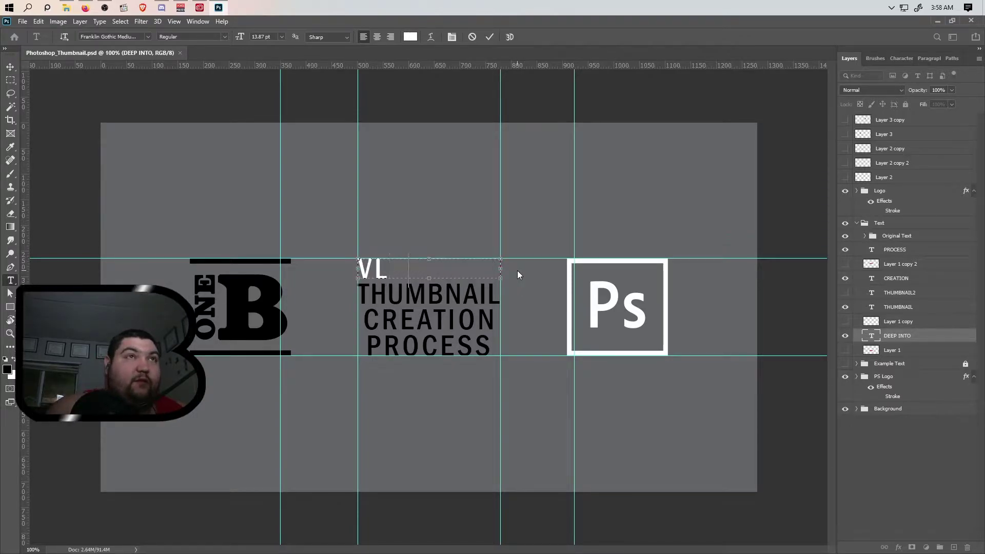
type("UTURE")
key("BackSpace")
key("BackSpace")
key("BackSpace")
key("BackSpace")
key("BackSpace")
key("BackSpace")
type("U")
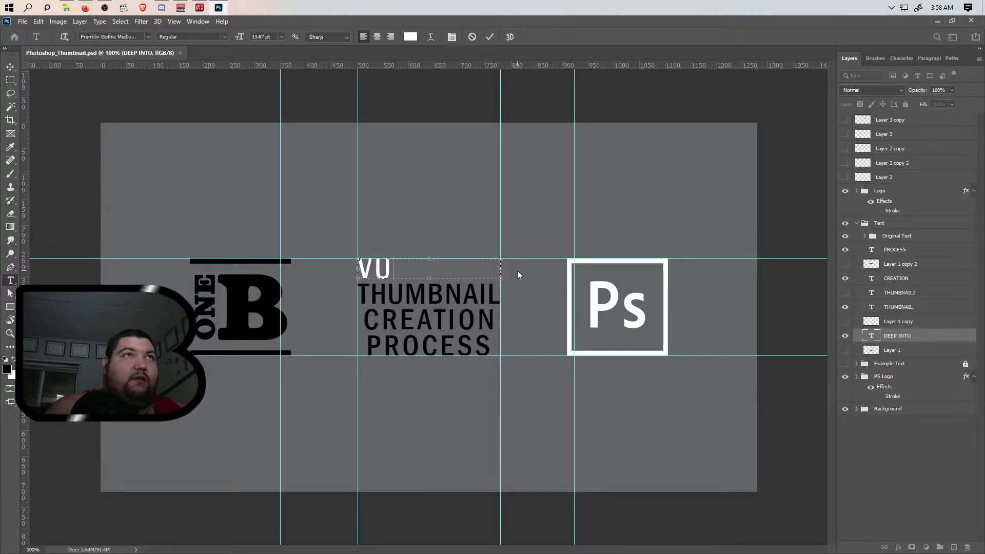
type("LT")
key("BackSpace")
type("LTURE")
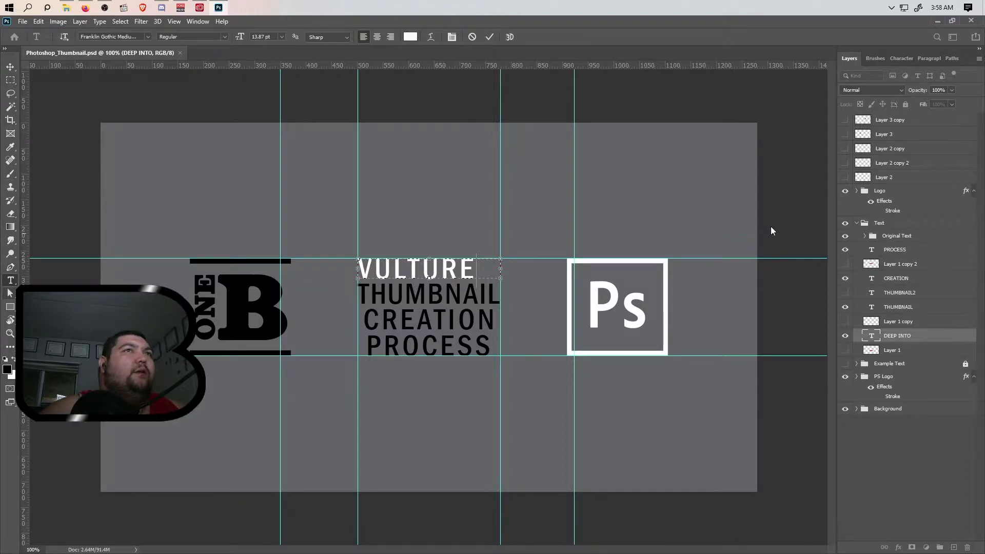
left_click_drag(498, 268, 475, 269)
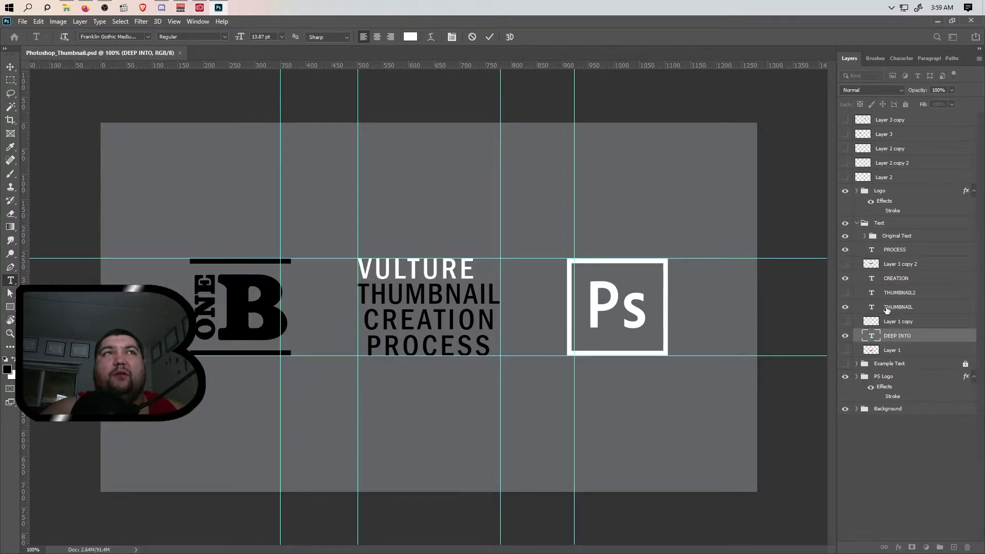
Step: Replace the word THUMBNAIL with MASCOT
left_click(896, 307)
double_click(441, 294)
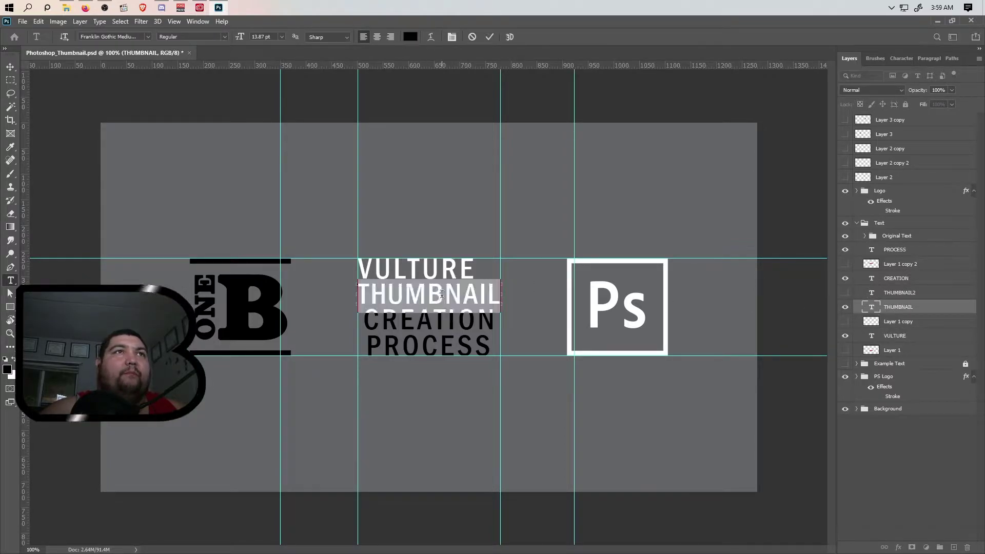
type("MA")
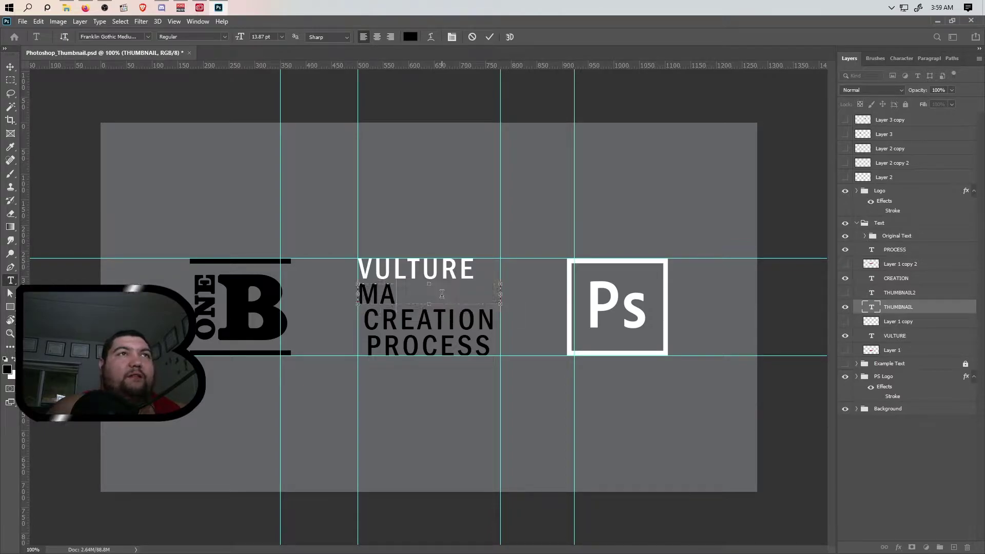
type("SCOT")
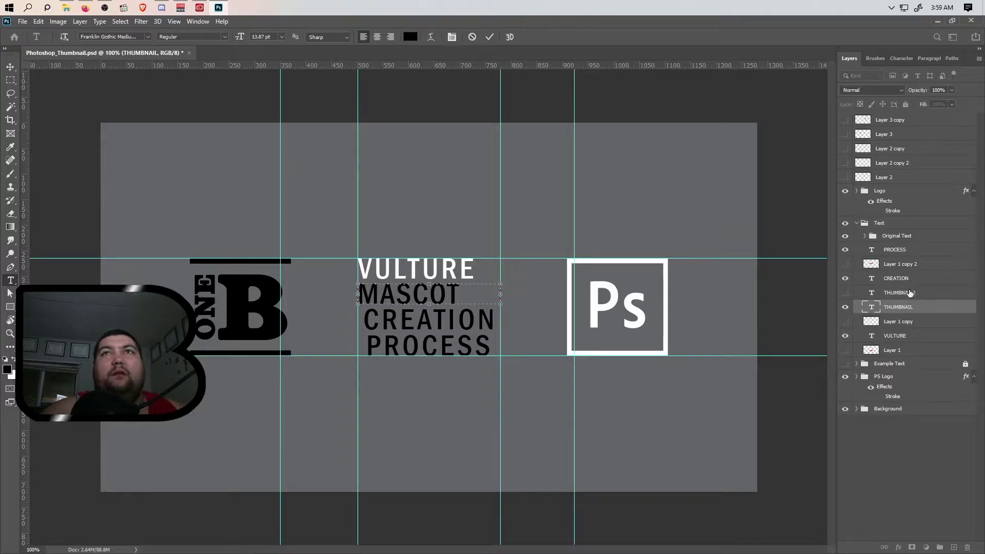
left_click(423, 323)
double_click(423, 323)
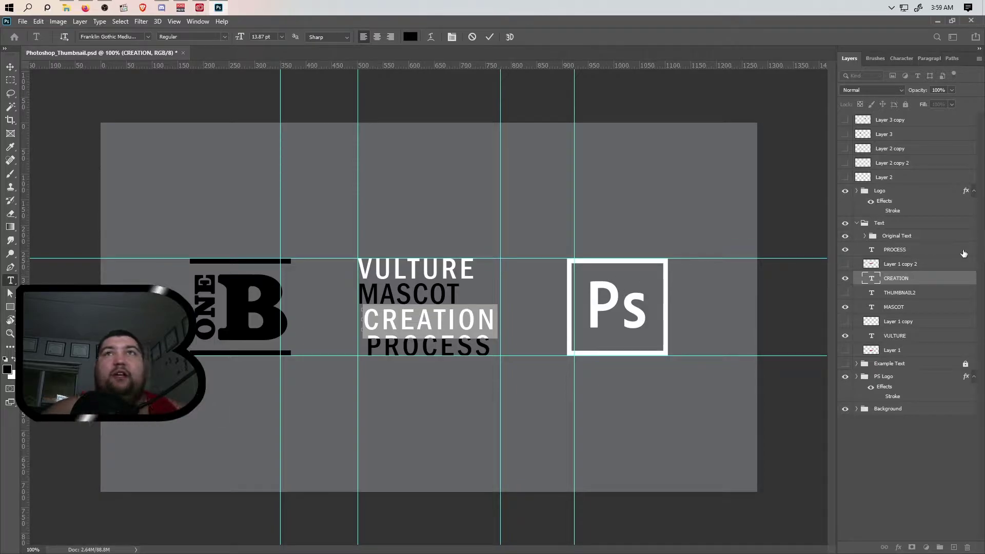
Step: Replace PROCESS with STEP ONE, shift the line left to align, and select ONE
left_click(871, 252)
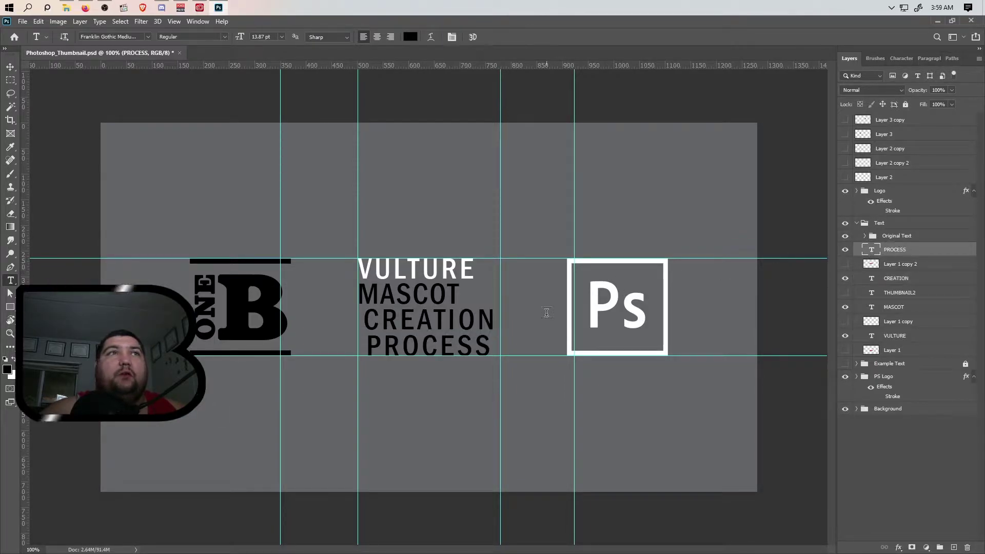
double_click(433, 340)
type("ST")
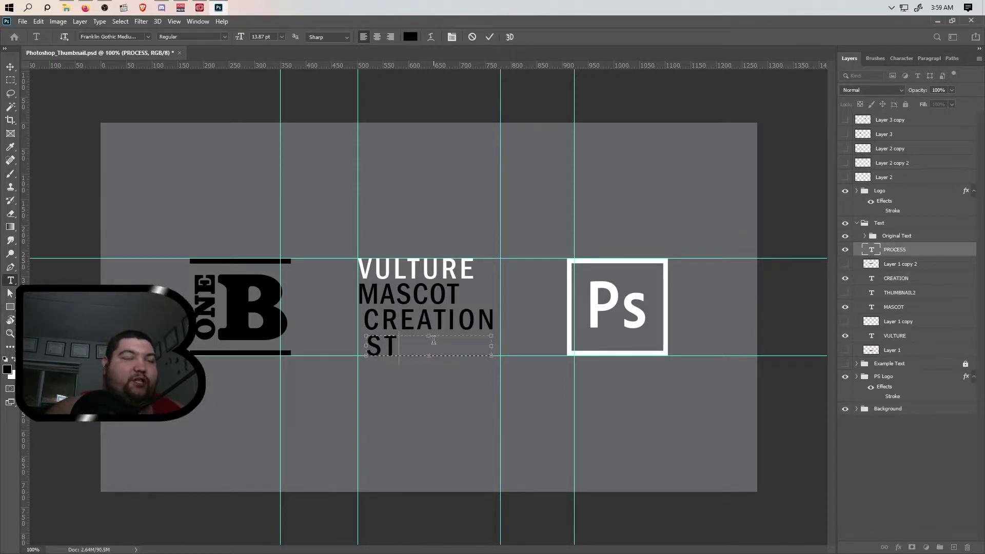
type("EP")
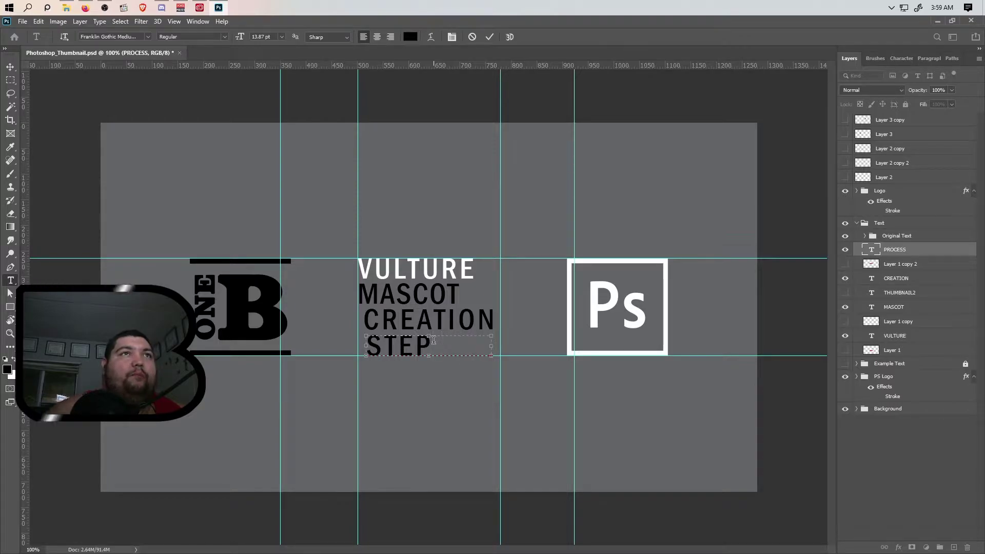
left_click_drag(367, 345, 359, 345)
type("ONE")
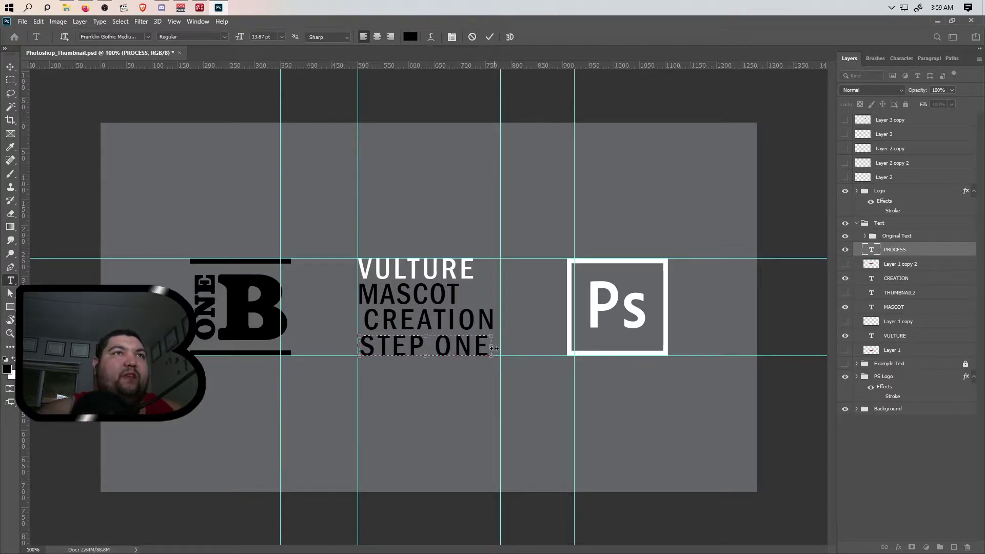
left_click_drag(435, 345, 486, 346)
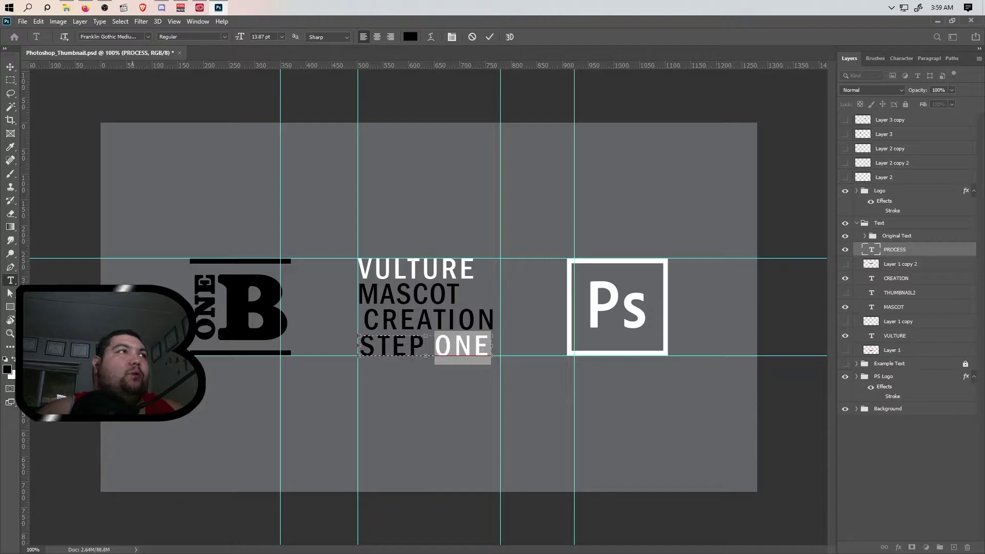
Step: Colour the word ONE white and VULTURE black (#000000)
left_click(409, 37)
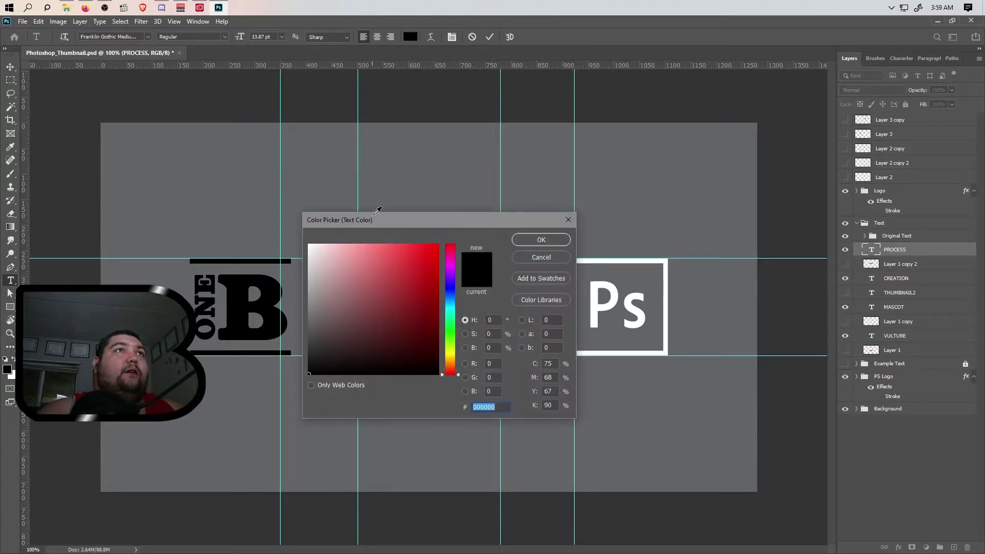
left_click_drag(328, 257, 298, 238)
left_click(549, 239)
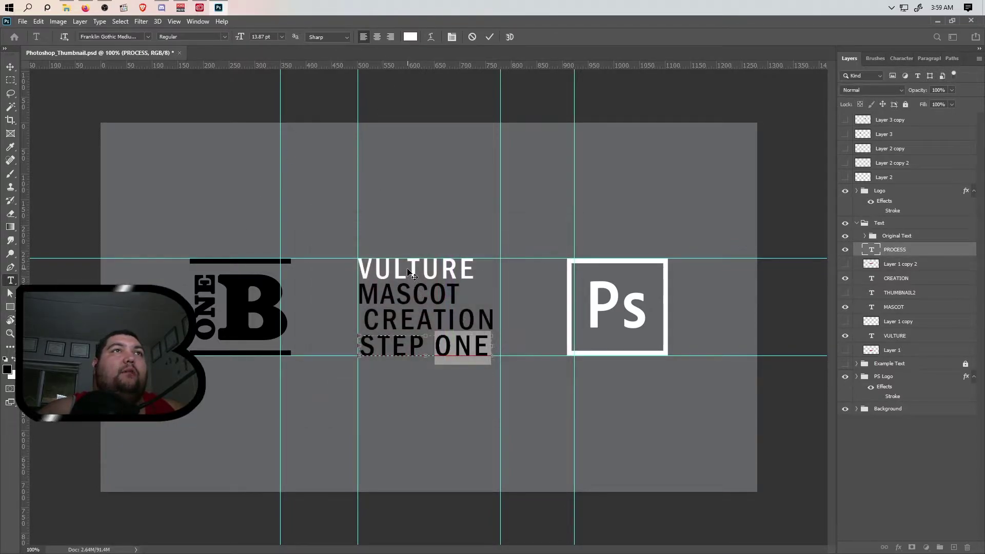
left_click(898, 335)
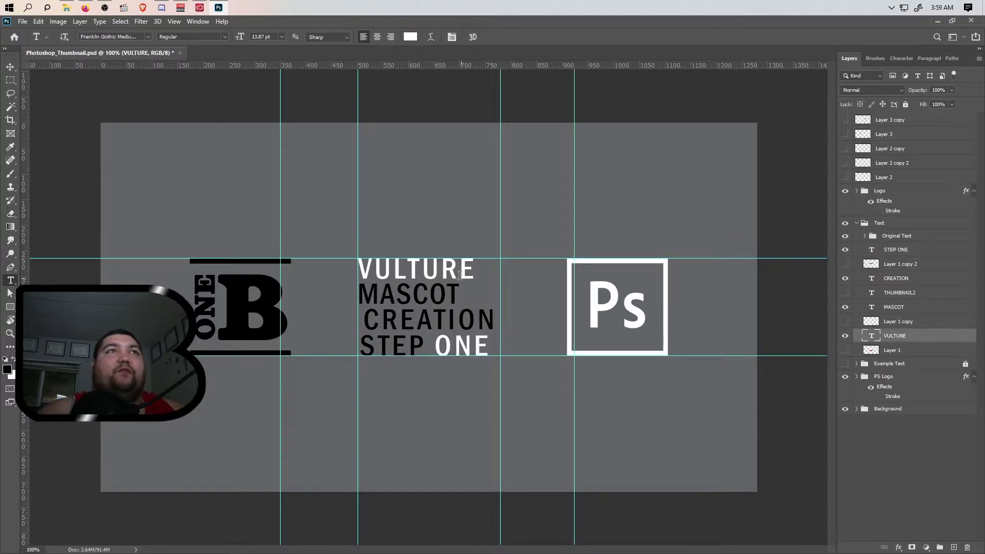
double_click(444, 271)
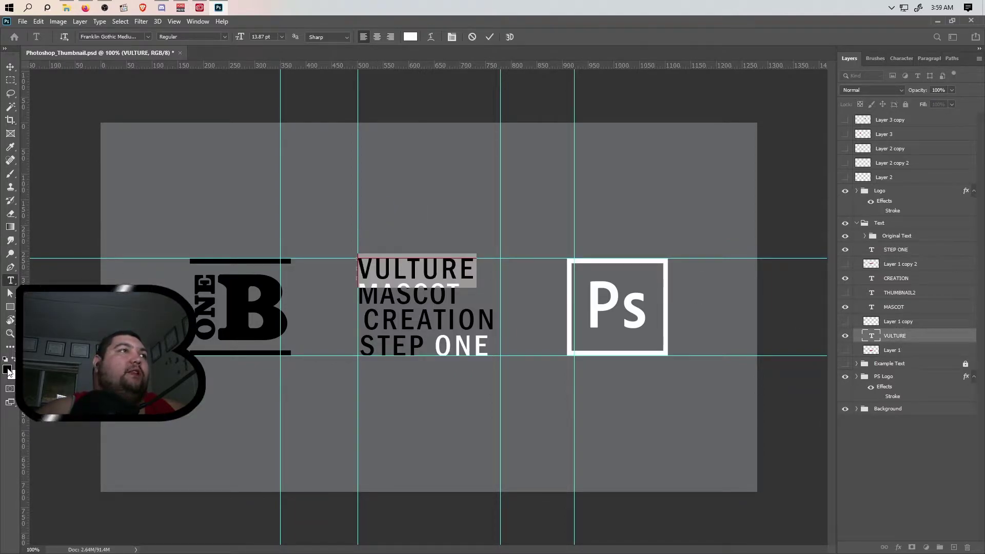
left_click(410, 37)
left_click(425, 358)
type("000000")
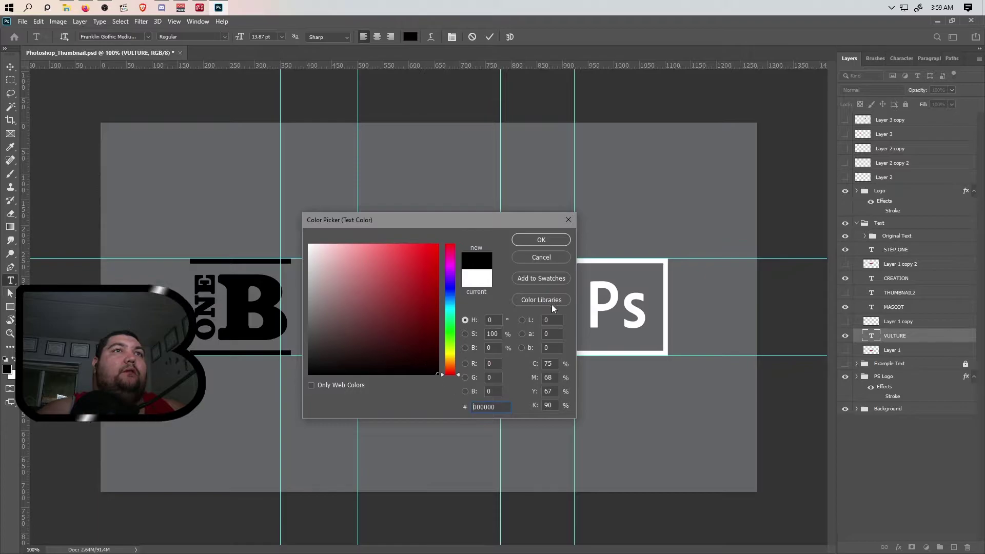
left_click(551, 238)
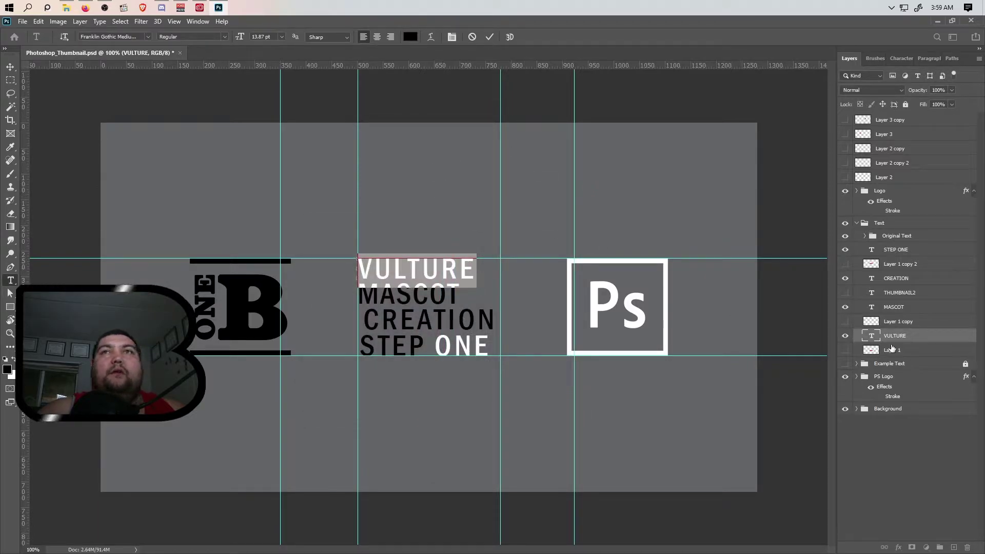
left_click(544, 355)
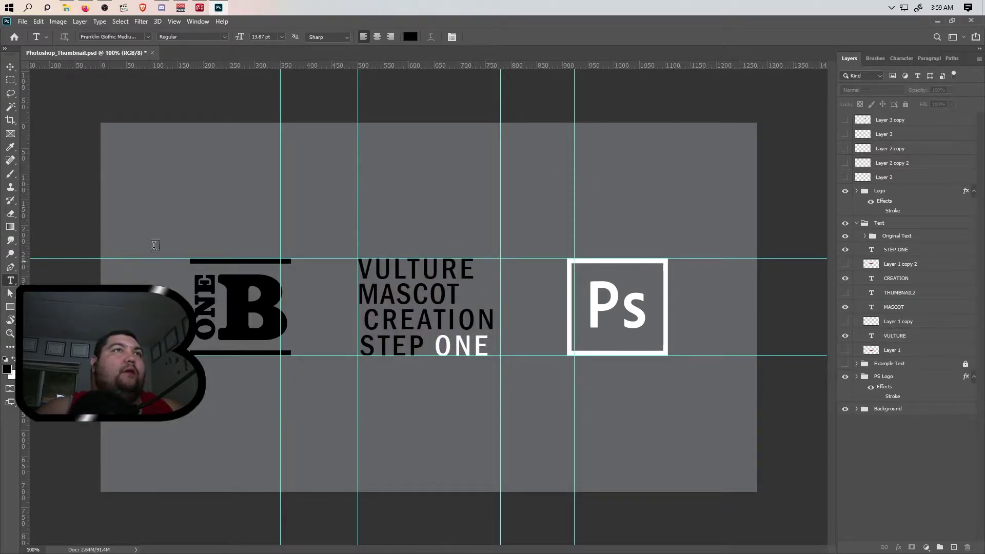
Step: Narrow the MASCOT text box to fit the word and commit it
left_click(403, 261)
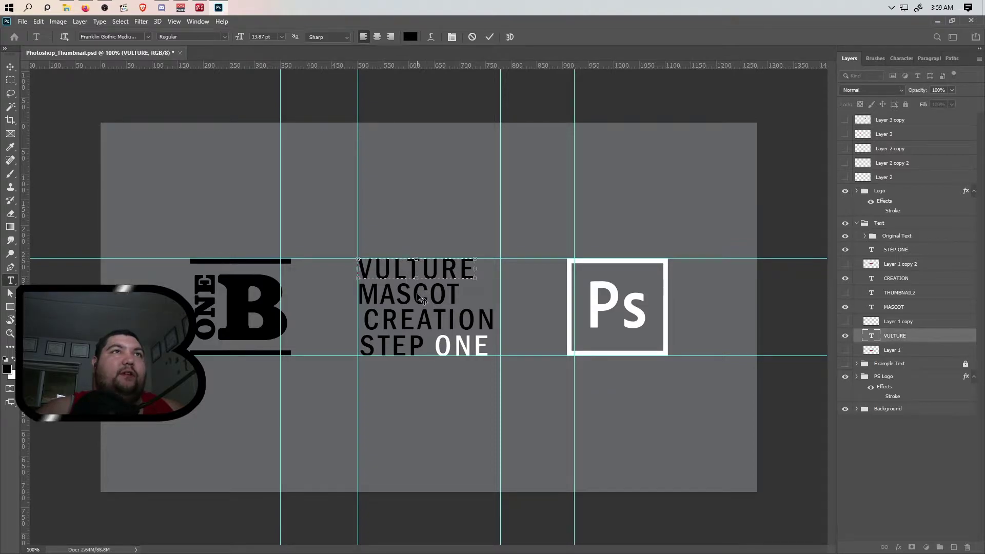
left_click(893, 308)
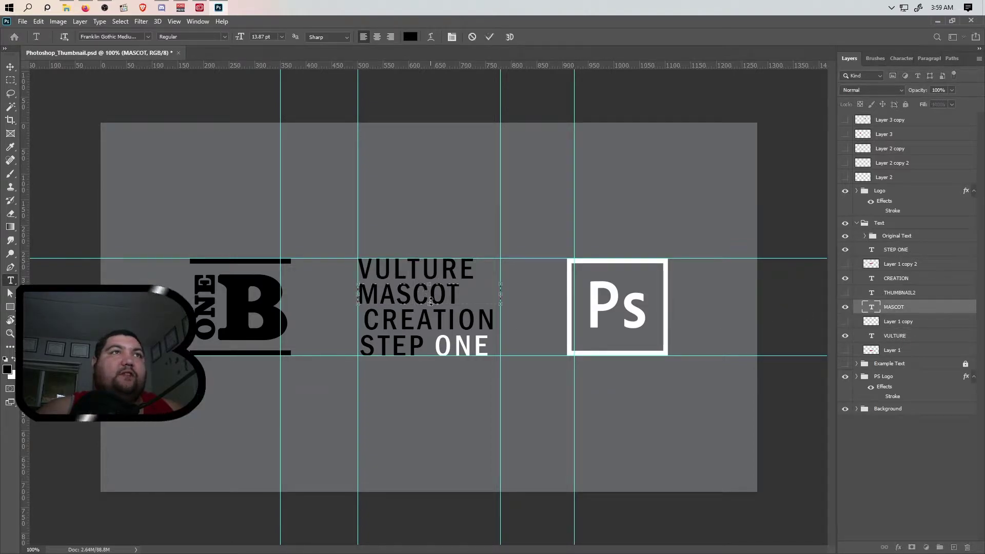
left_click_drag(474, 295, 460, 294)
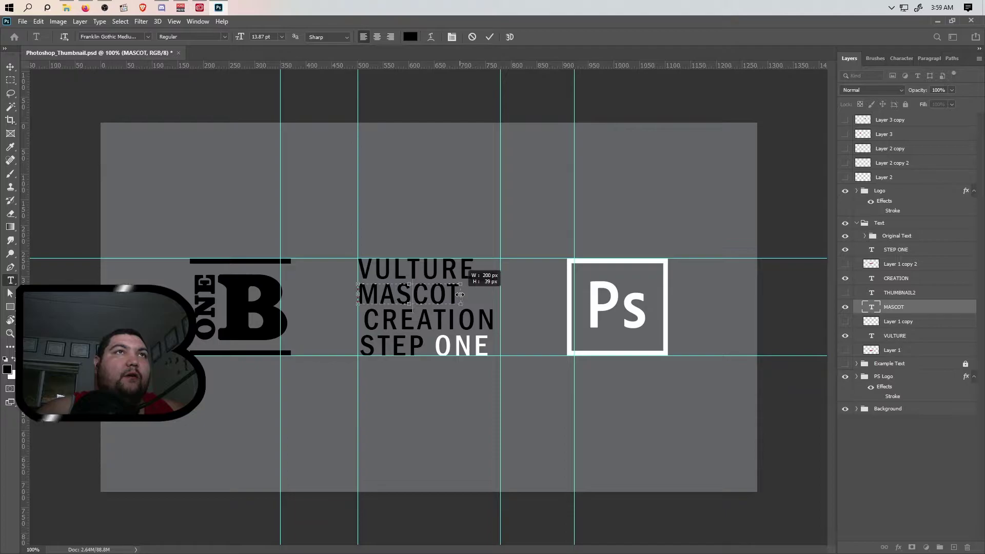
left_click(489, 37)
left_click(894, 279)
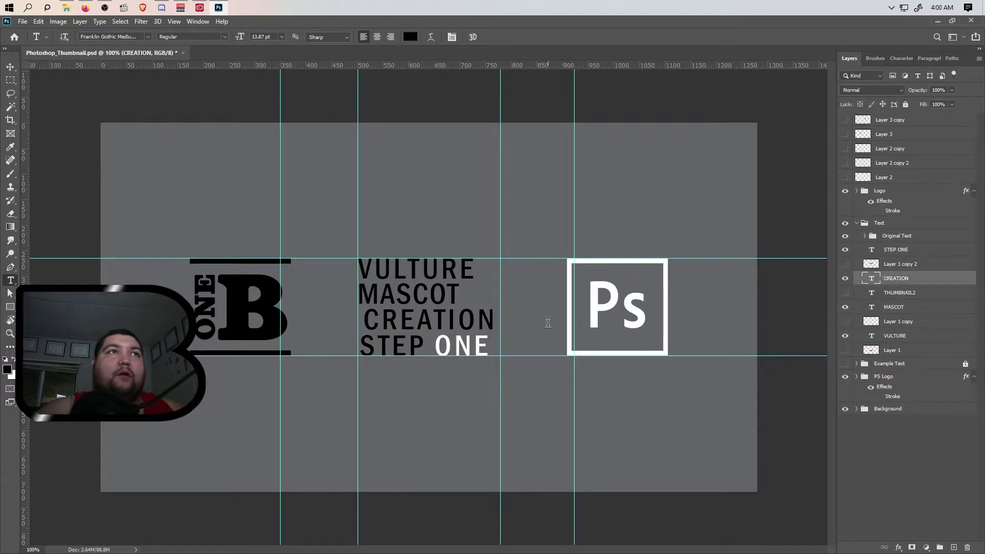
left_click(465, 321)
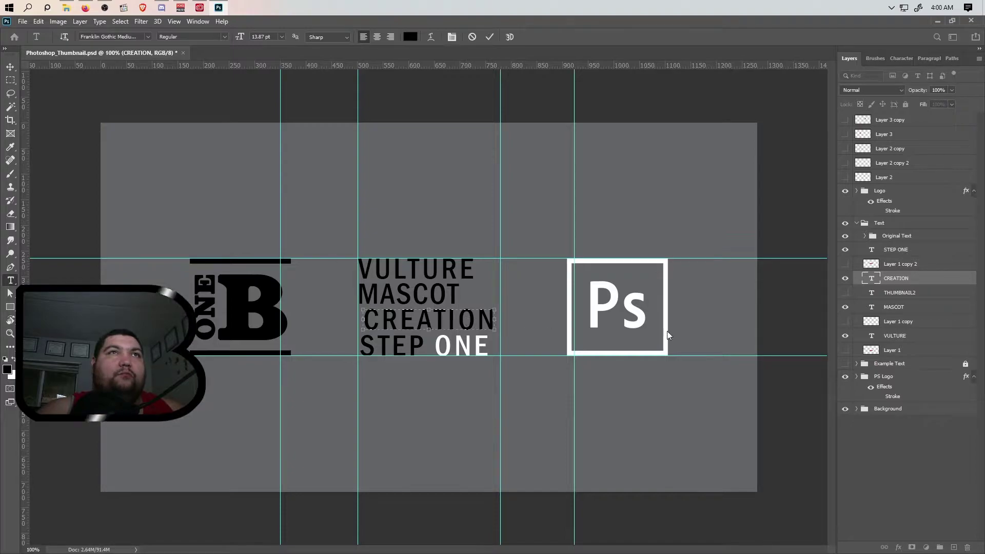
left_click(904, 250)
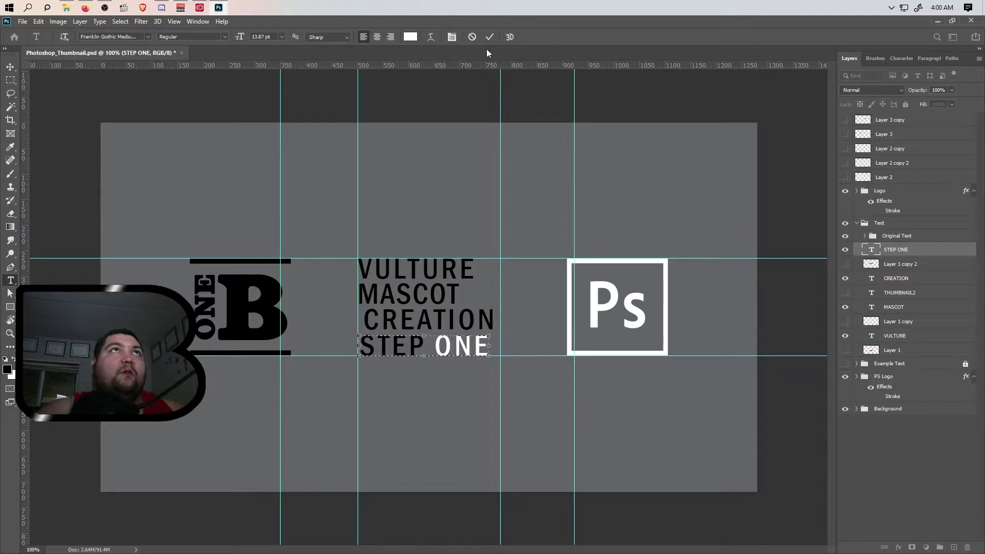
Step: Set alignment to Canvas and centre STEP ONE horizontally
left_click(472, 37)
key("v")
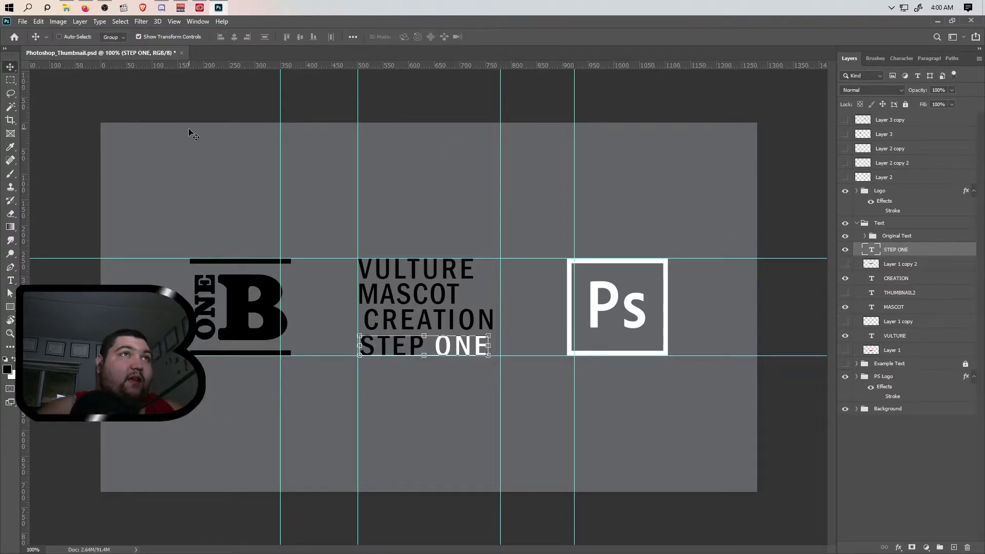
left_click(353, 37)
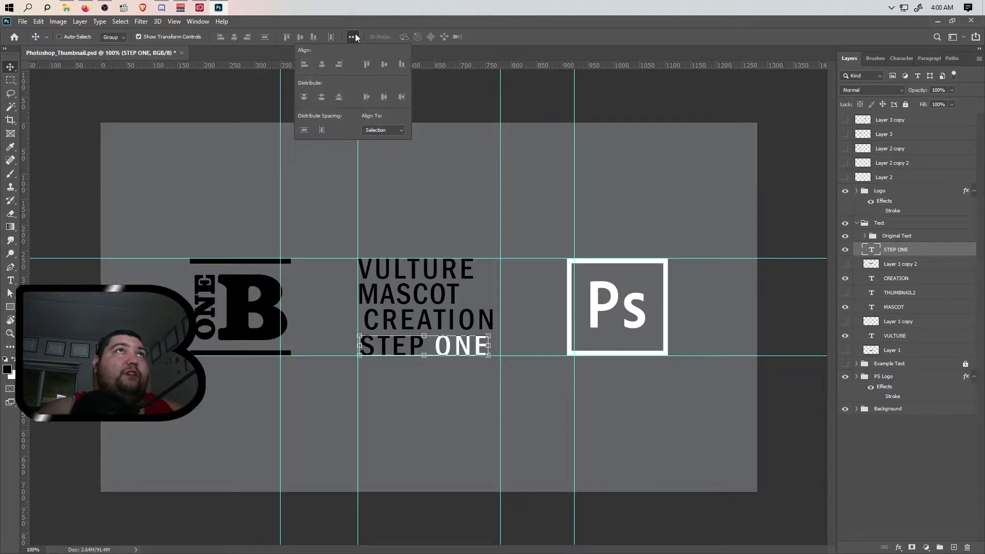
left_click(389, 127)
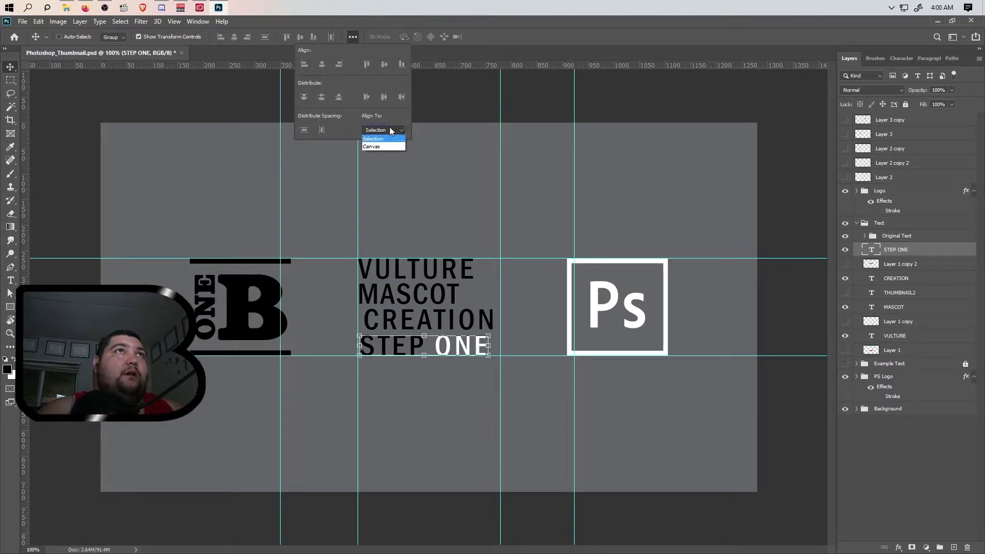
left_click(398, 140)
left_click(390, 18)
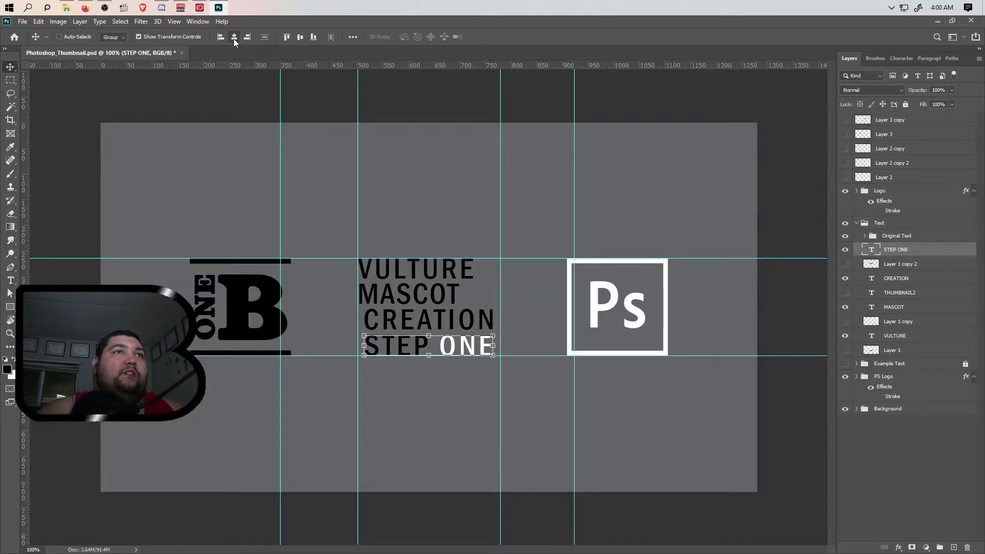
key("ctrl+z")
key("ctrl+shift+z")
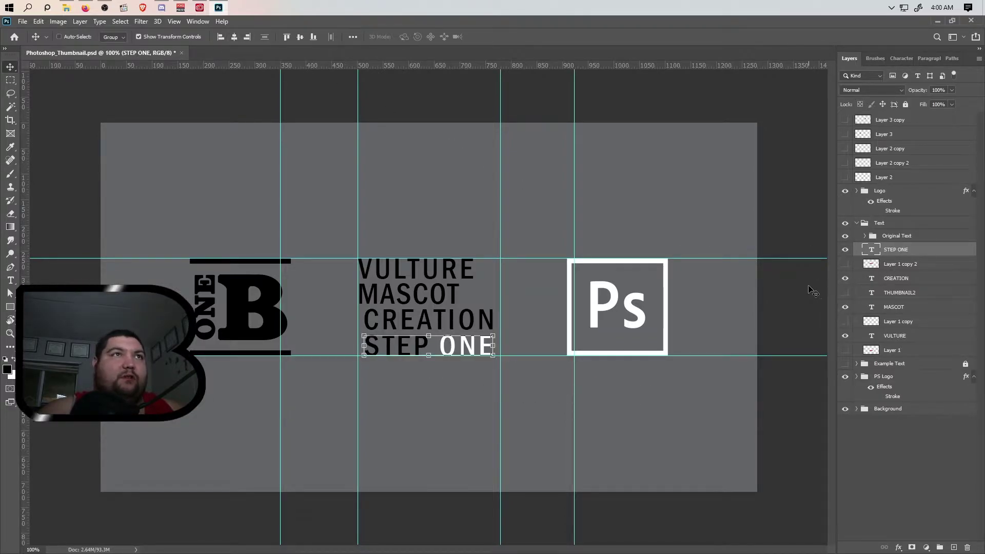
Step: Centre the MASCOT and VULTURE layers horizontally on the canvas
left_click(893, 307)
left_click(234, 36)
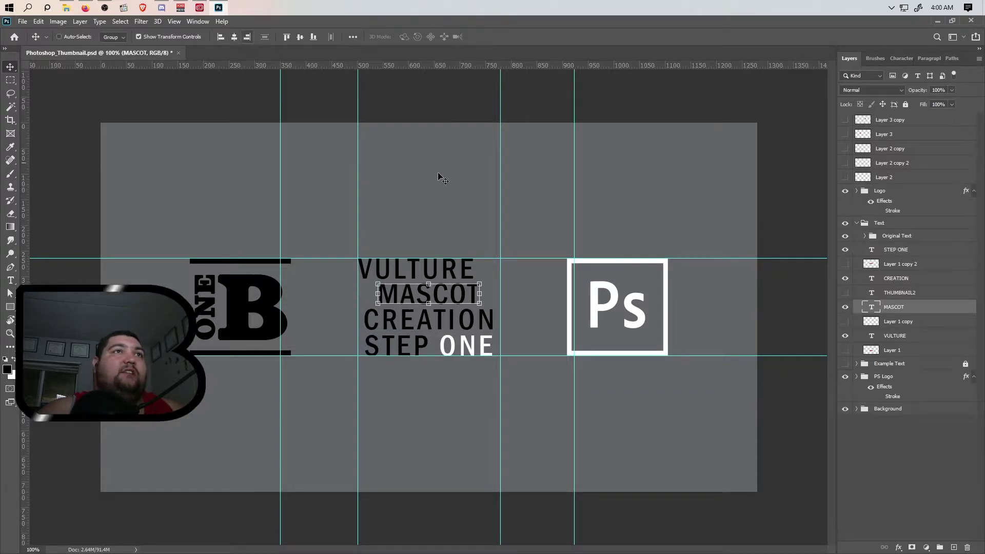
left_click(894, 335)
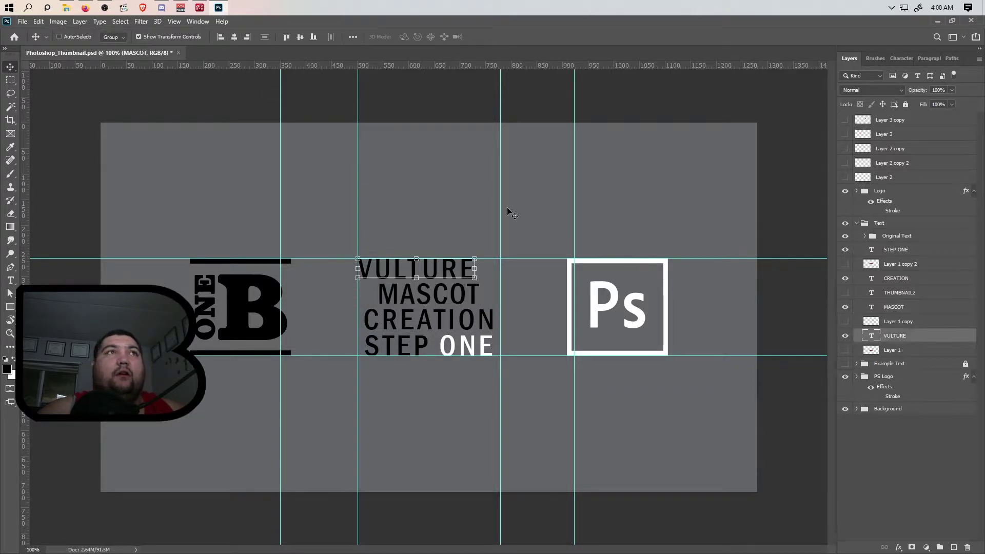
left_click(234, 37)
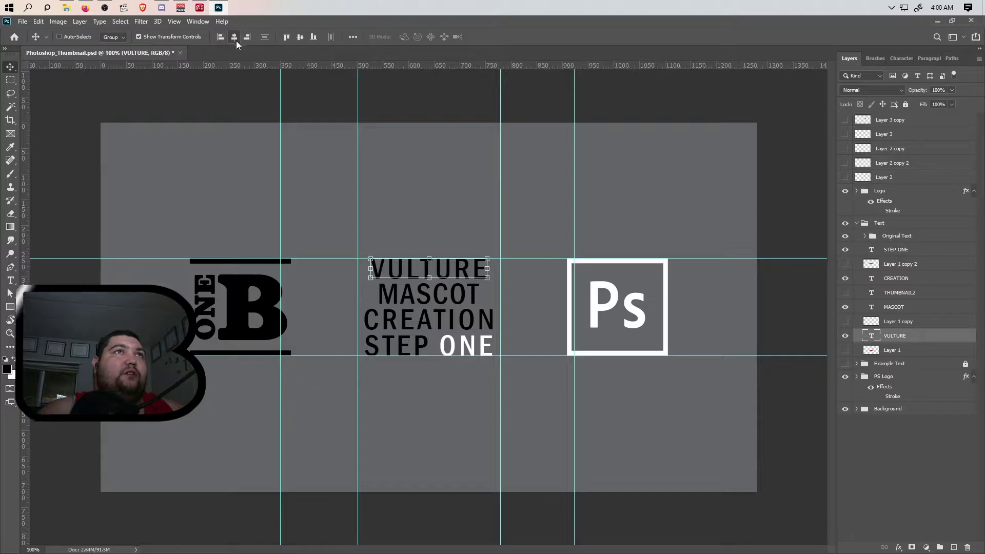
left_click(901, 316)
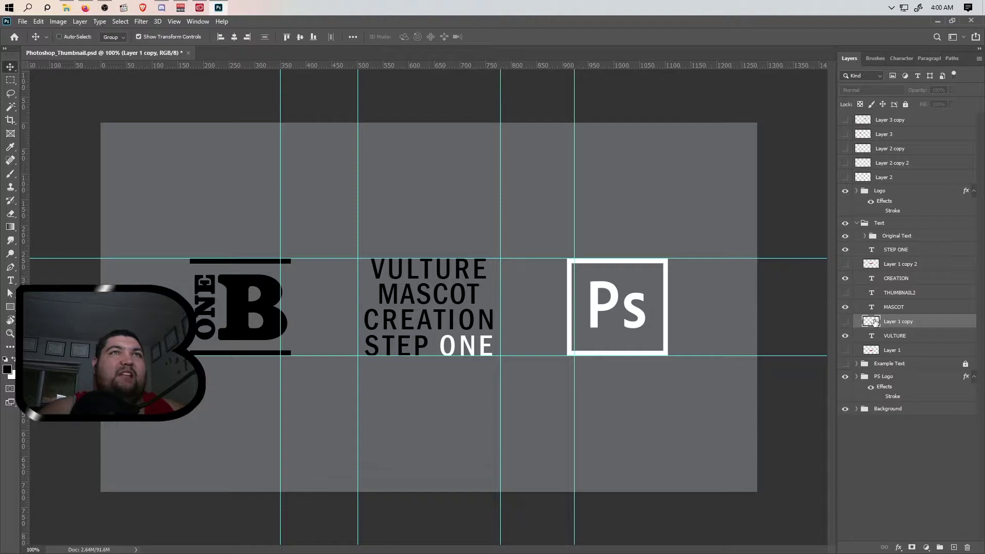
left_click(908, 306)
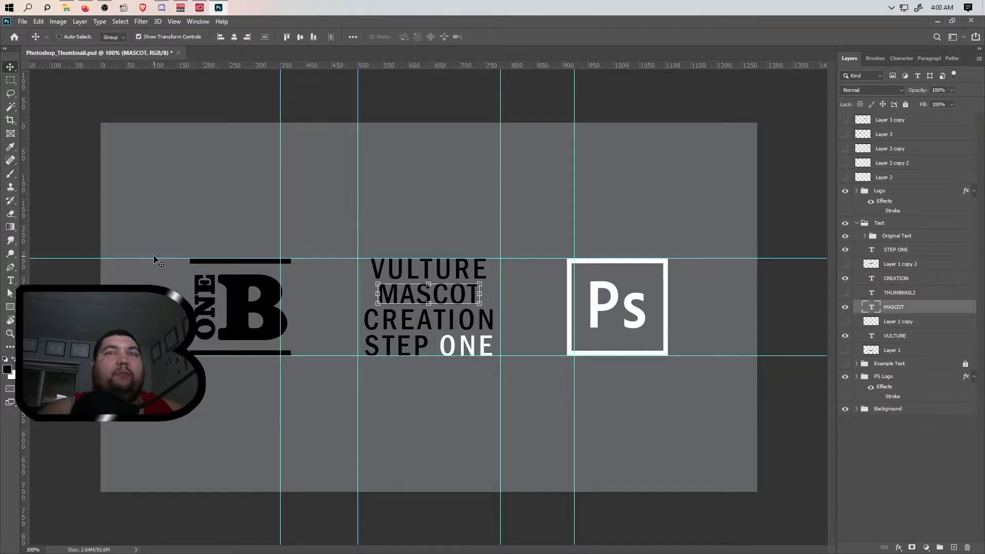
Step: Widen the MASCOT text box and set its tracking to 120 in the Character panel
key("t")
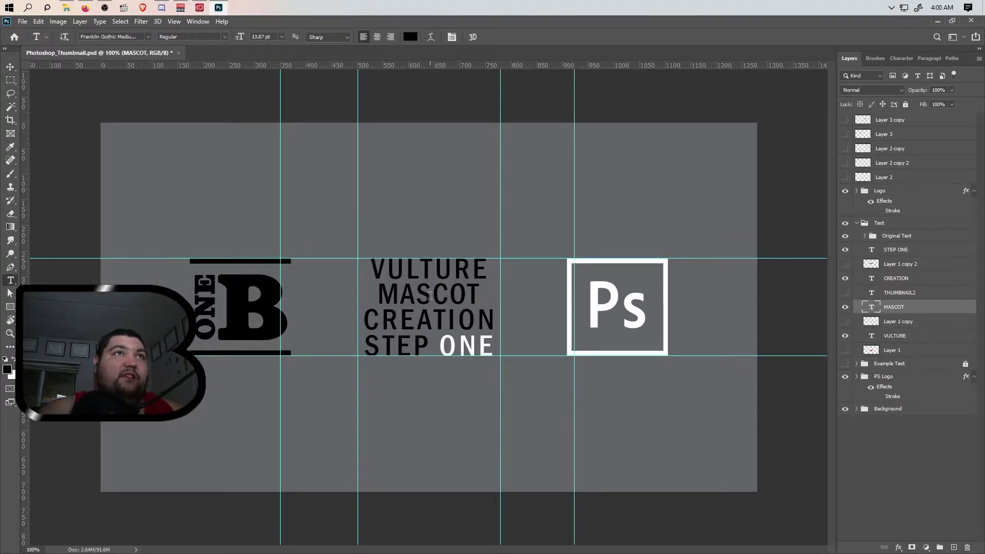
double_click(468, 296)
left_click_drag(483, 296, 496, 295)
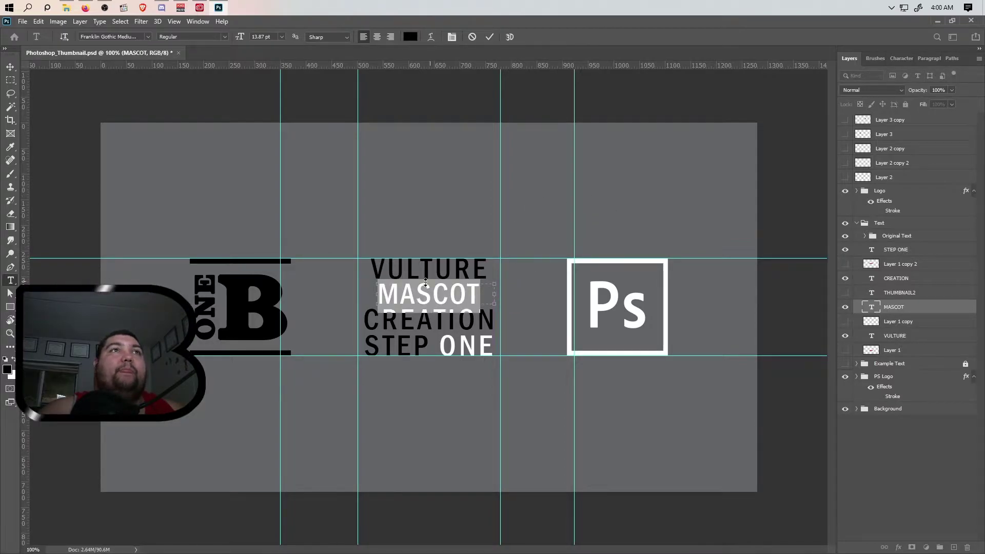
left_click_drag(378, 304, 359, 306)
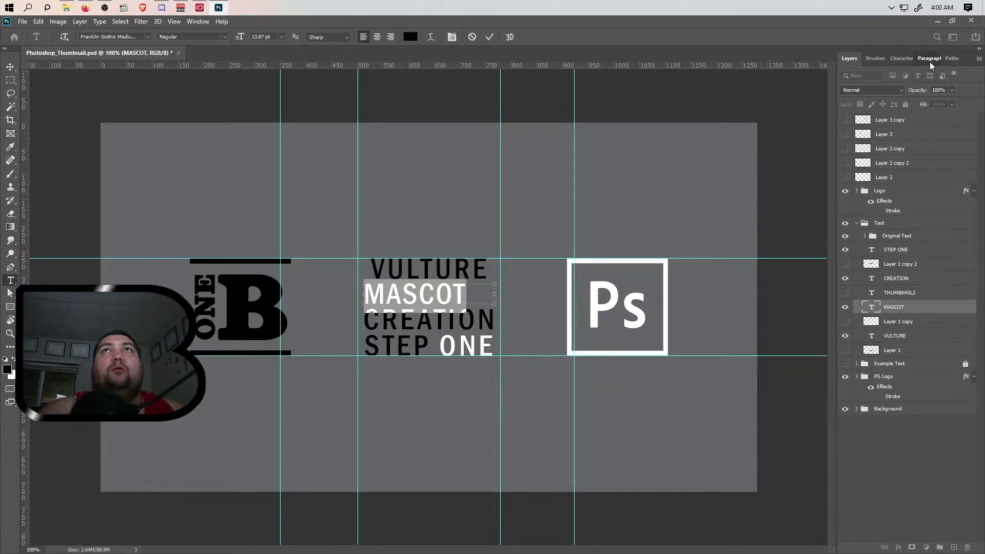
left_click(907, 59)
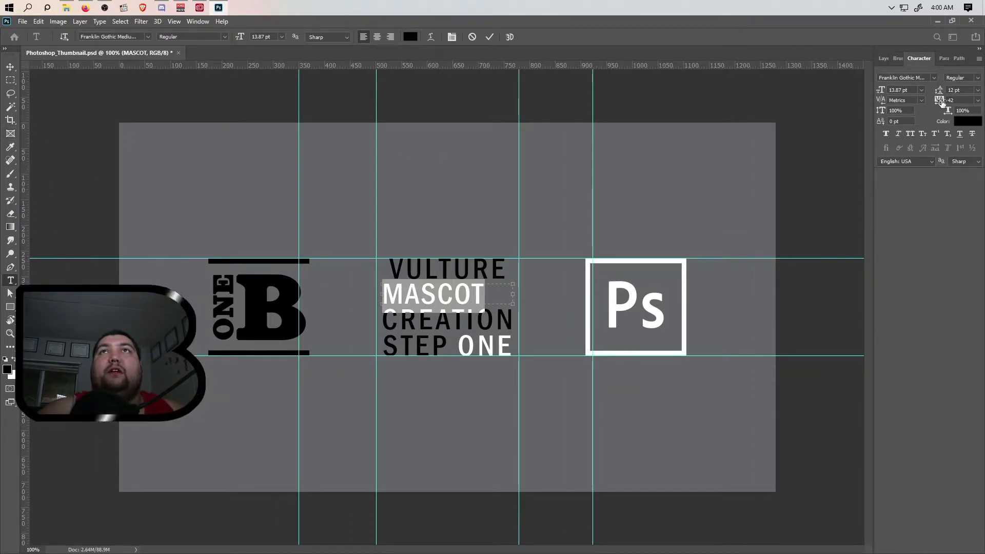
left_click(978, 100)
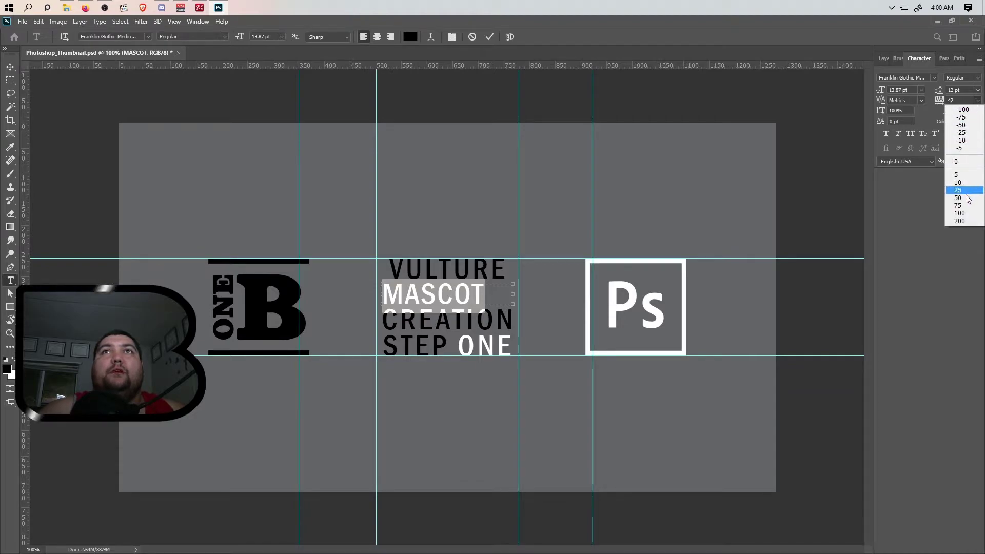
left_click(963, 197)
left_click(977, 102)
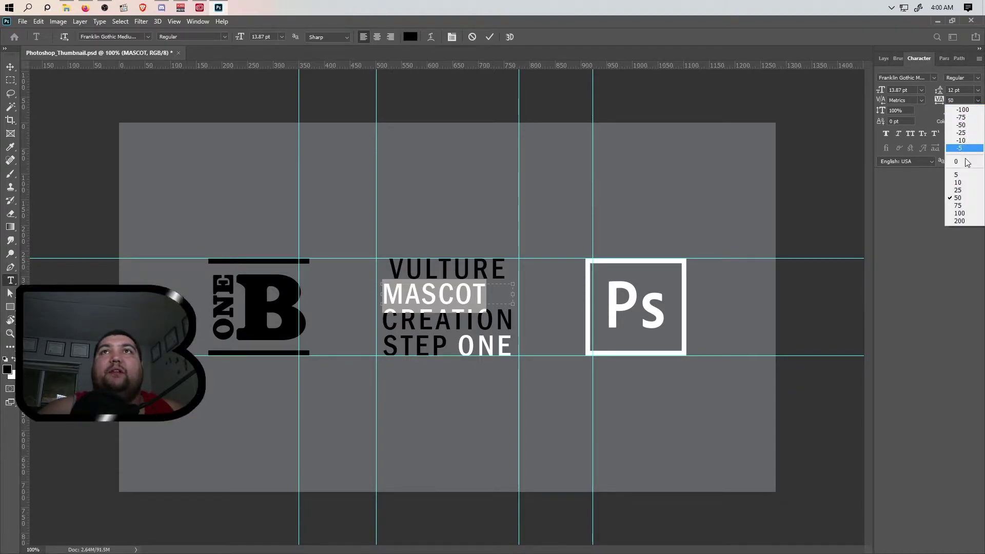
left_click(968, 214)
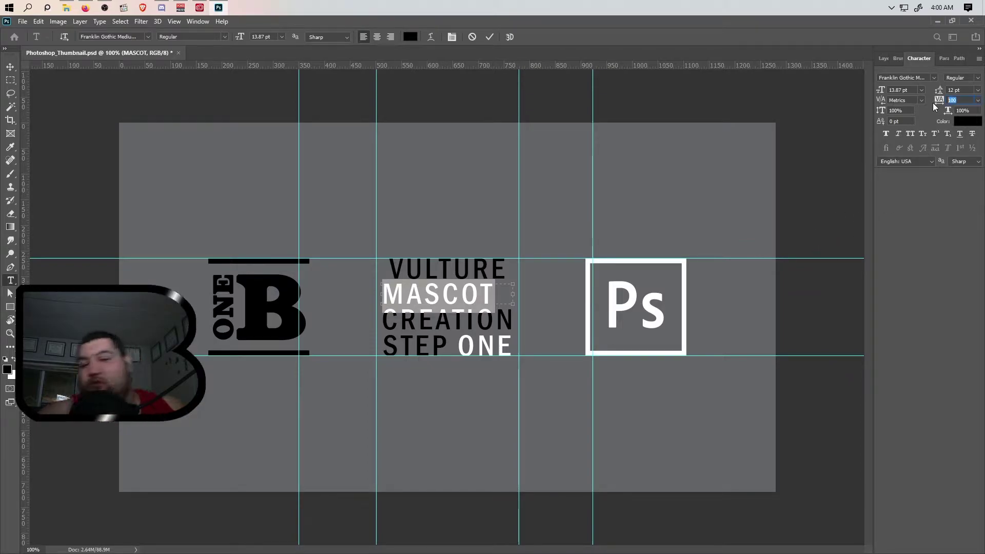
type("120")
key("Tab")
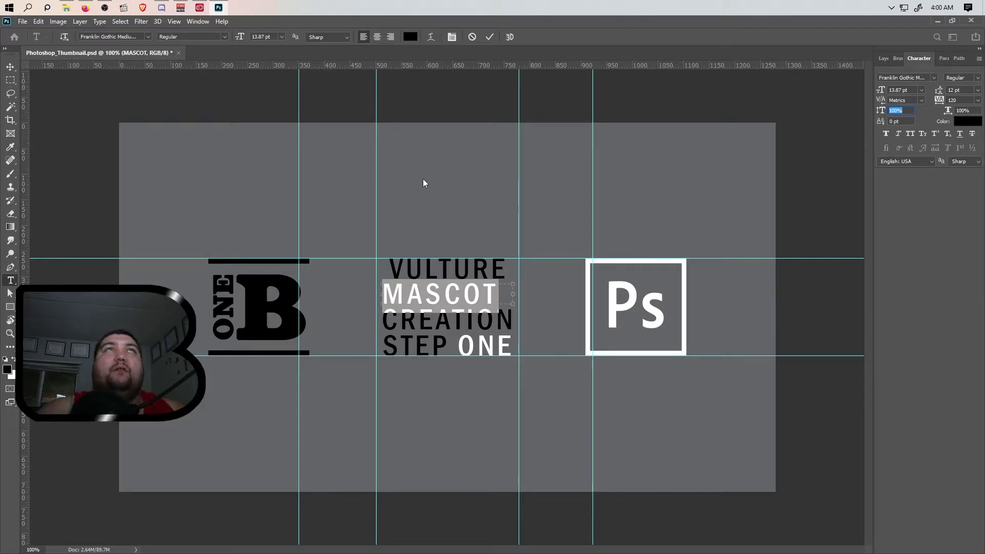
Step: Refit the MASCOT text box wider to the right and commit the edit
left_click(880, 57)
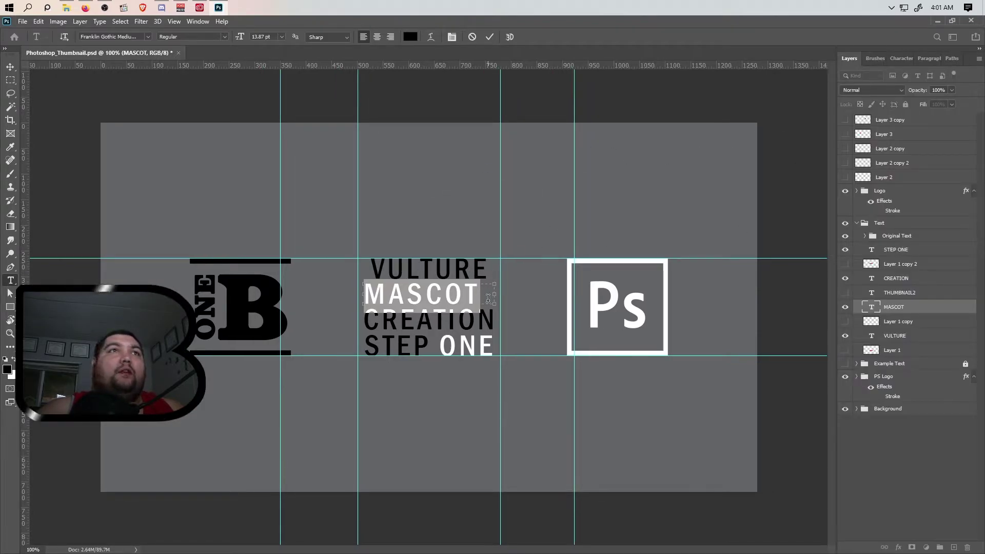
left_click_drag(494, 295, 479, 295)
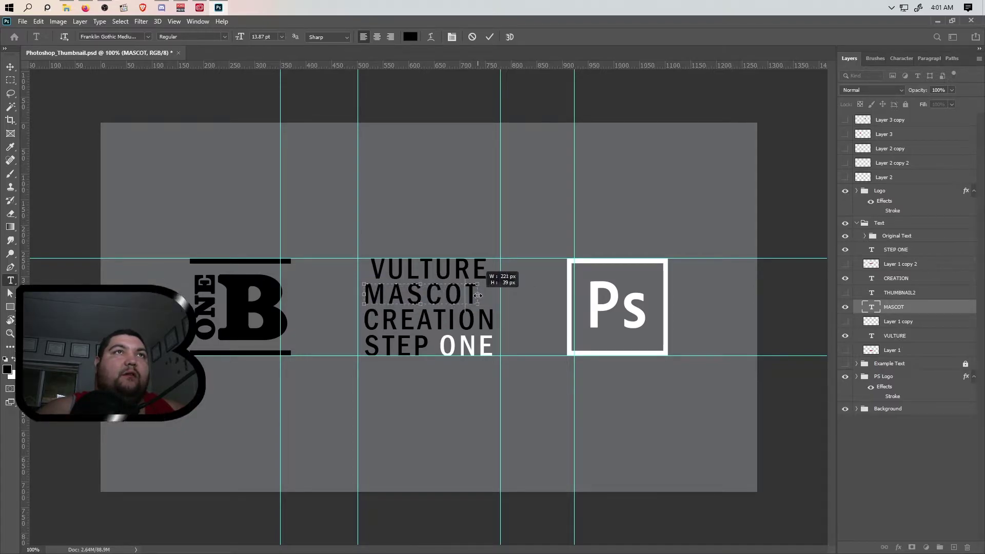
left_click_drag(478, 293, 531, 294)
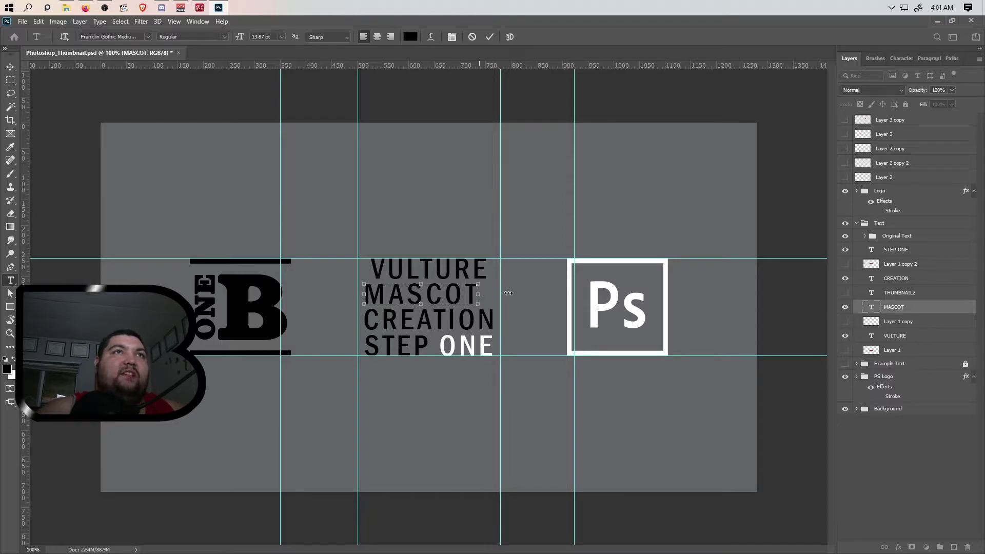
left_click(488, 37)
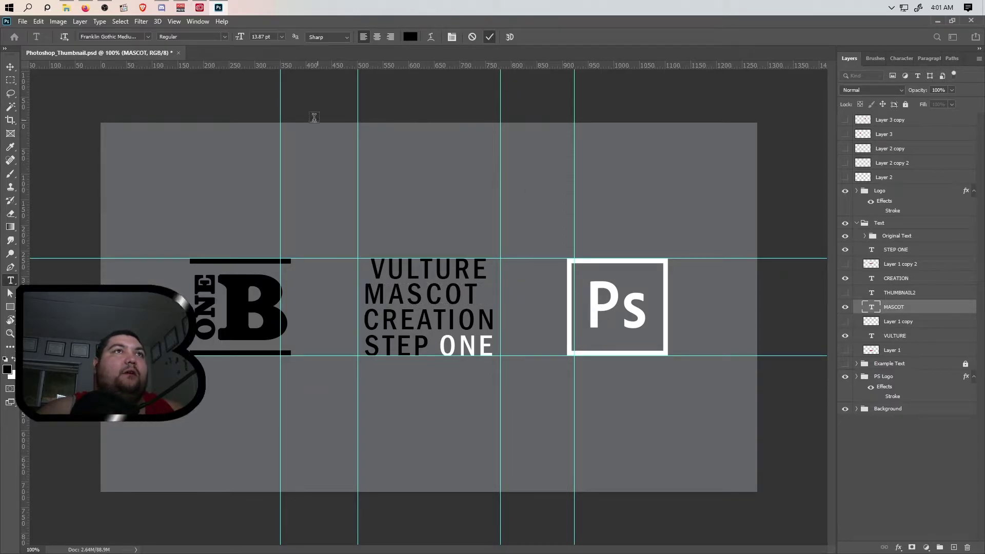
Step: Shift MASCOT about 30 px left and resize its text box to the guides
left_click(10, 67)
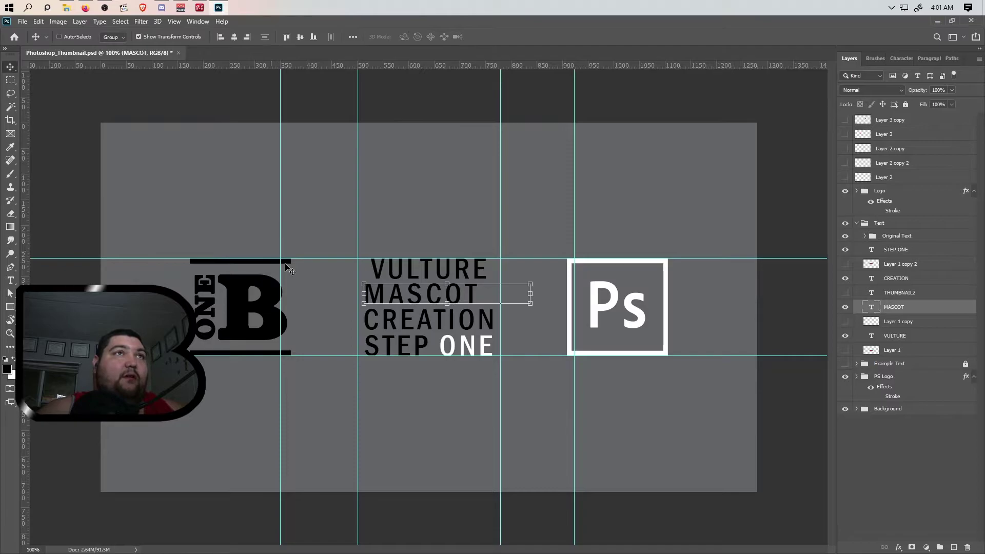
left_click_drag(276, 204, 262, 204)
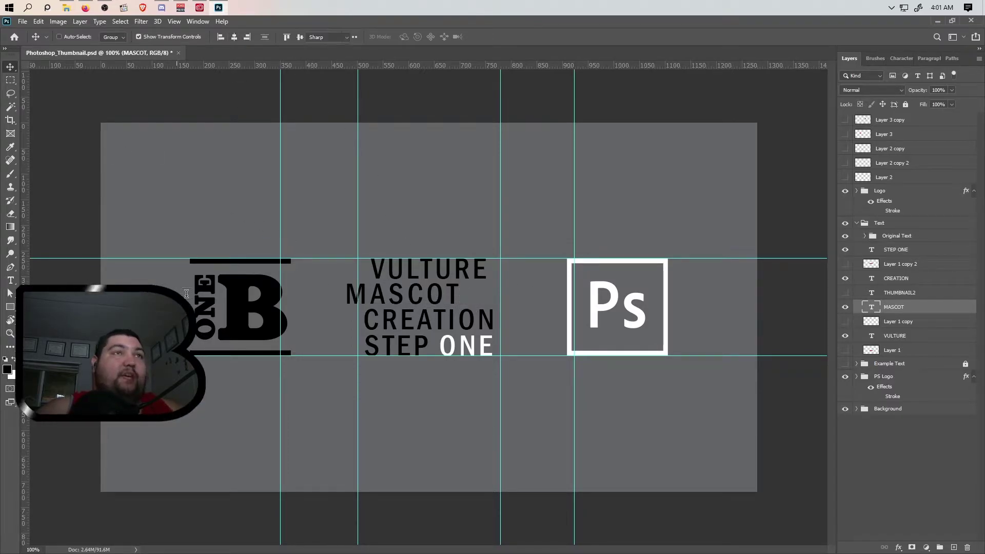
key("t")
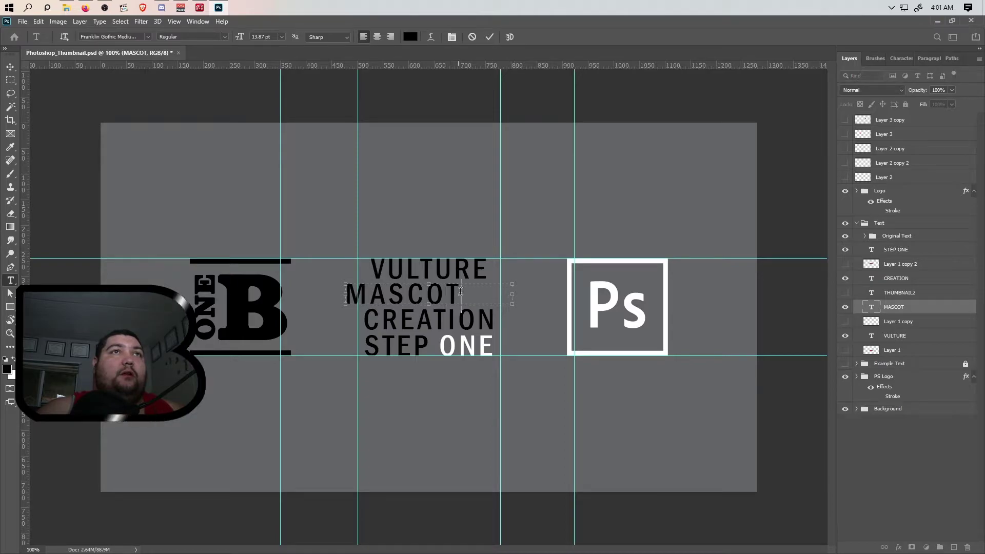
left_click_drag(513, 295, 459, 298)
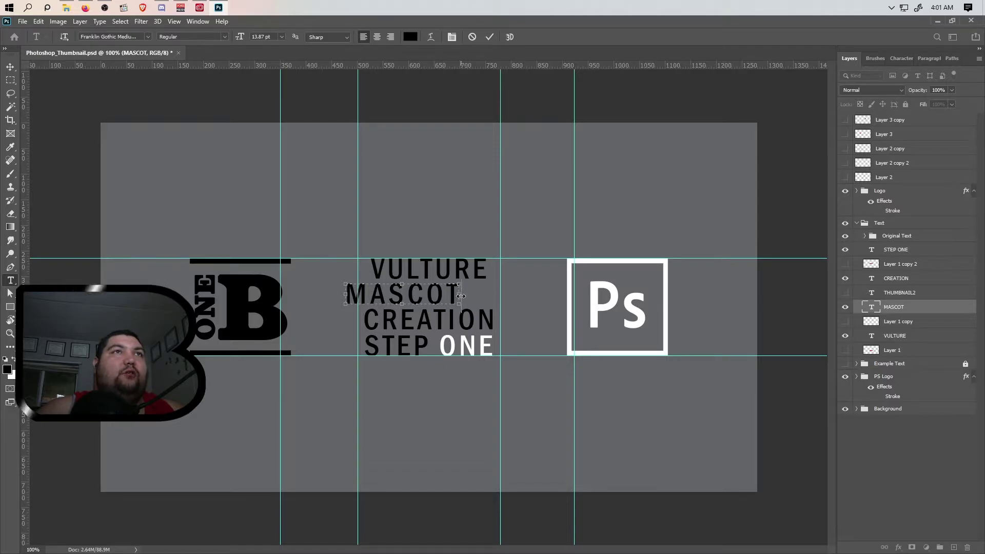
left_click_drag(461, 296, 501, 297)
left_click_drag(345, 295, 357, 292)
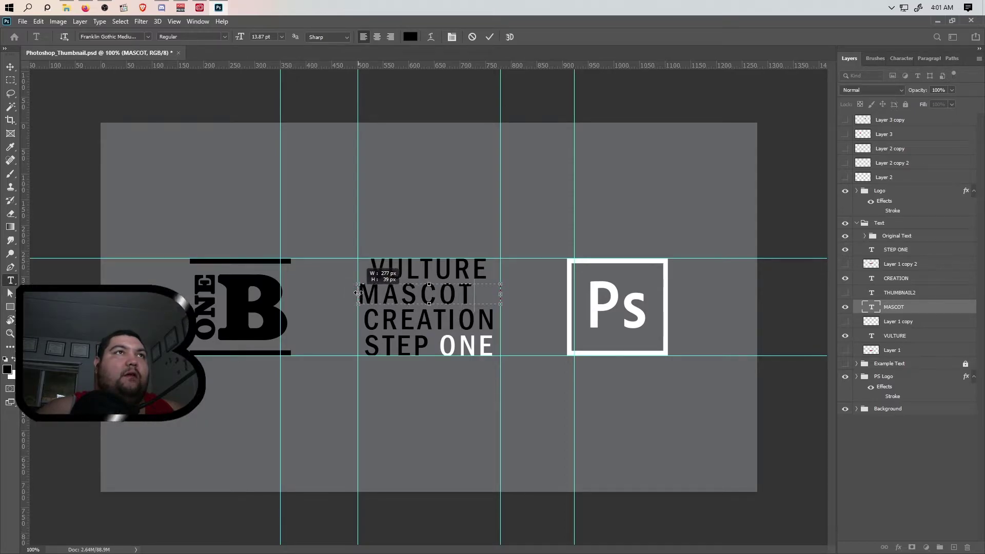
left_click_drag(357, 293, 356, 293)
Step: Centre-align the MASCOT text within its box via the Paragraph panel
double_click(473, 296)
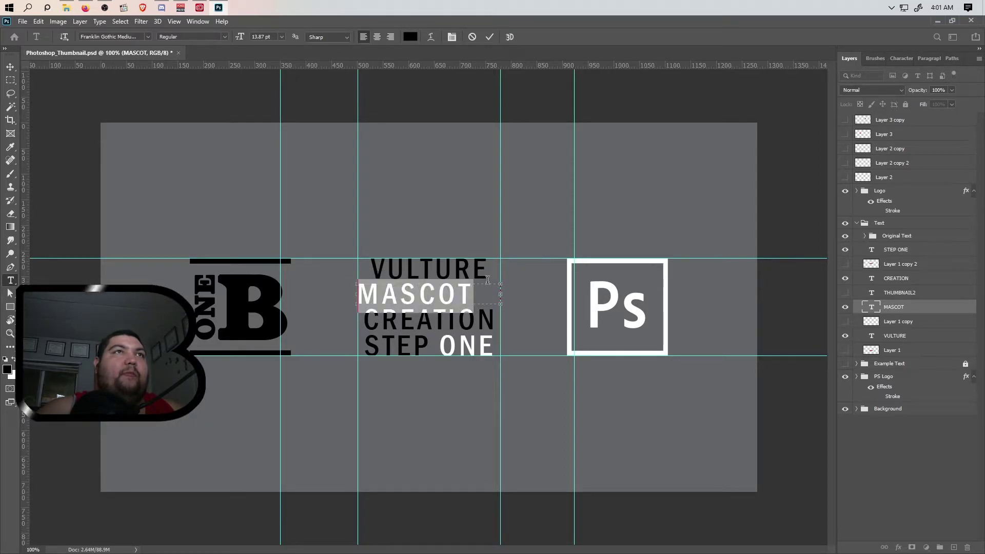
left_click(923, 58)
left_click(899, 77)
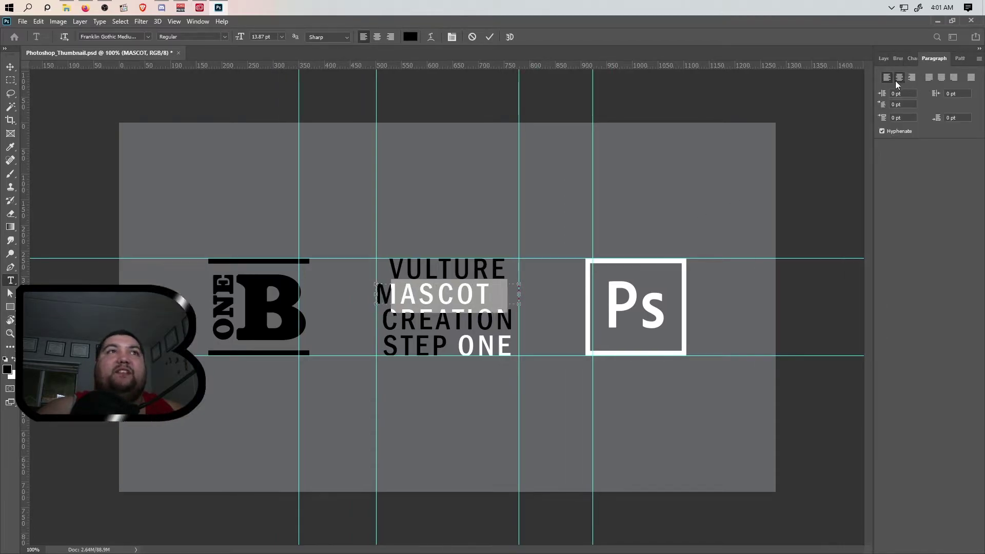
left_click(11, 67)
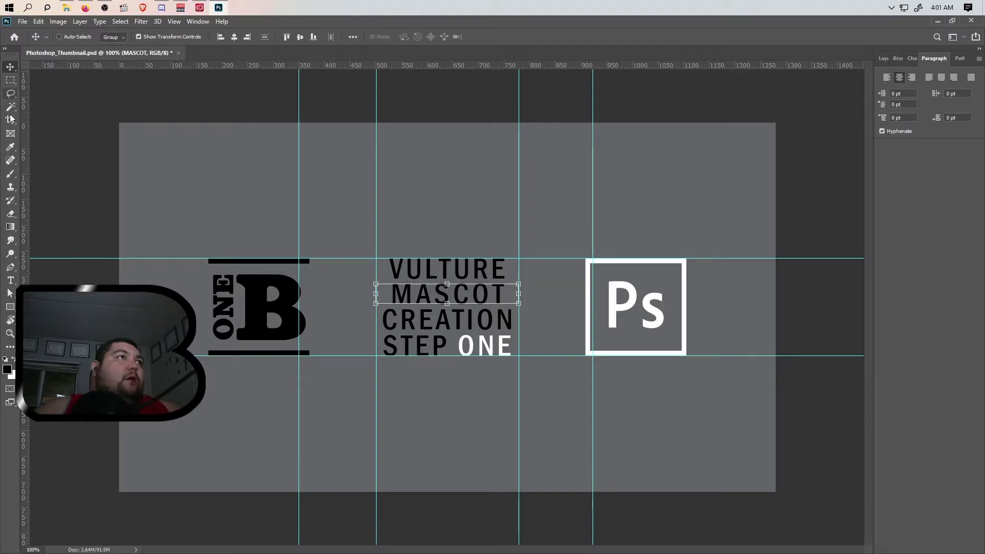
left_click(11, 280)
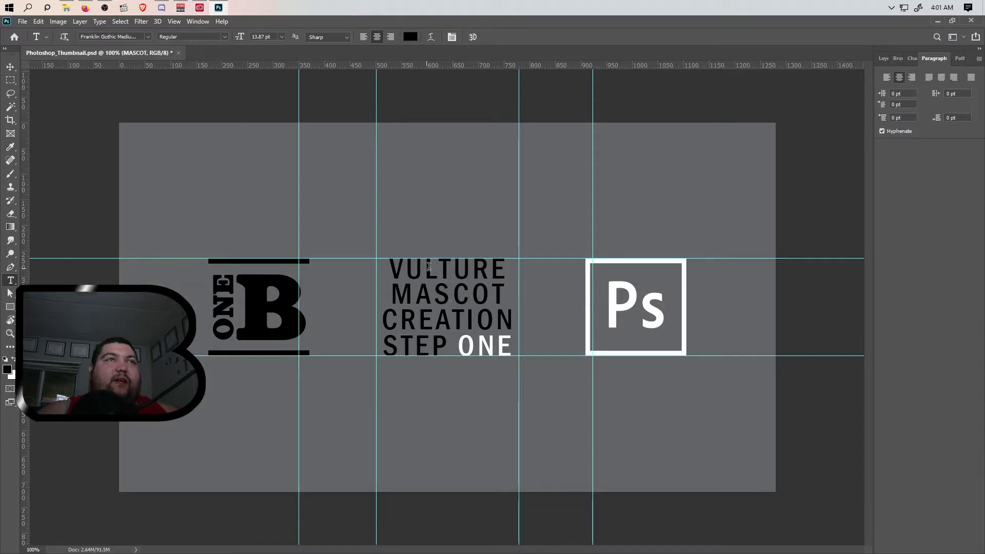
Step: Widen VULTURE's text box to the guides, centre its text, then select the CREATION layer
left_click(390, 267)
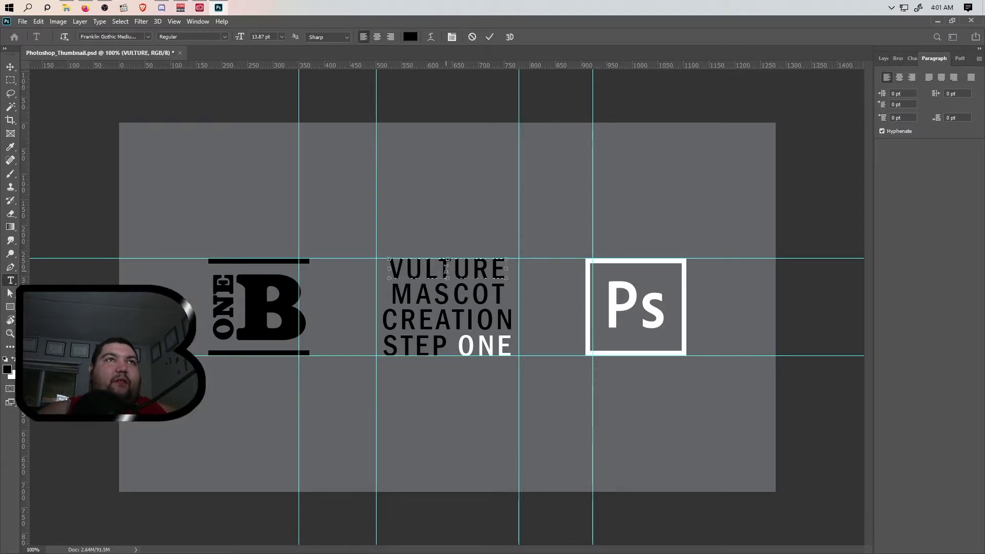
left_click_drag(388, 269, 377, 269)
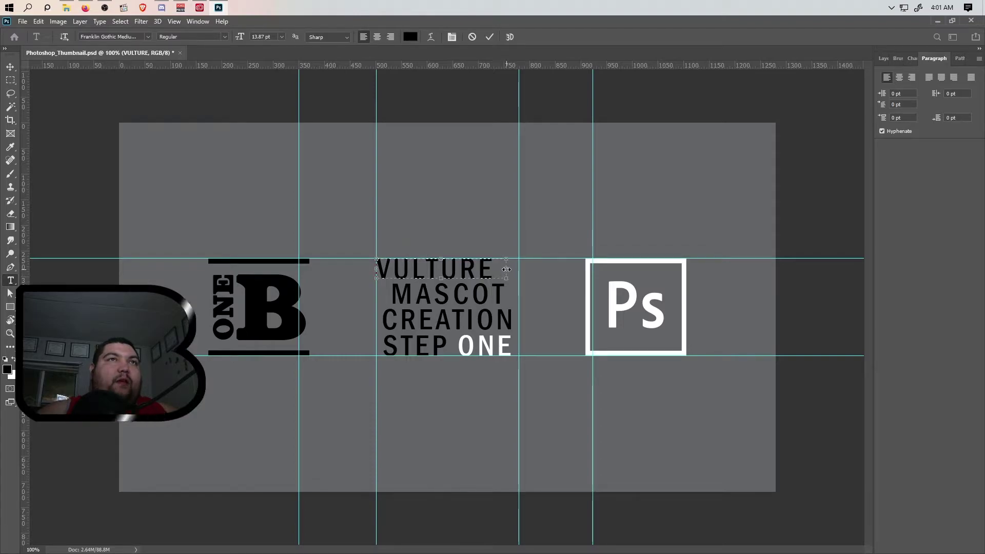
left_click_drag(506, 269, 517, 269)
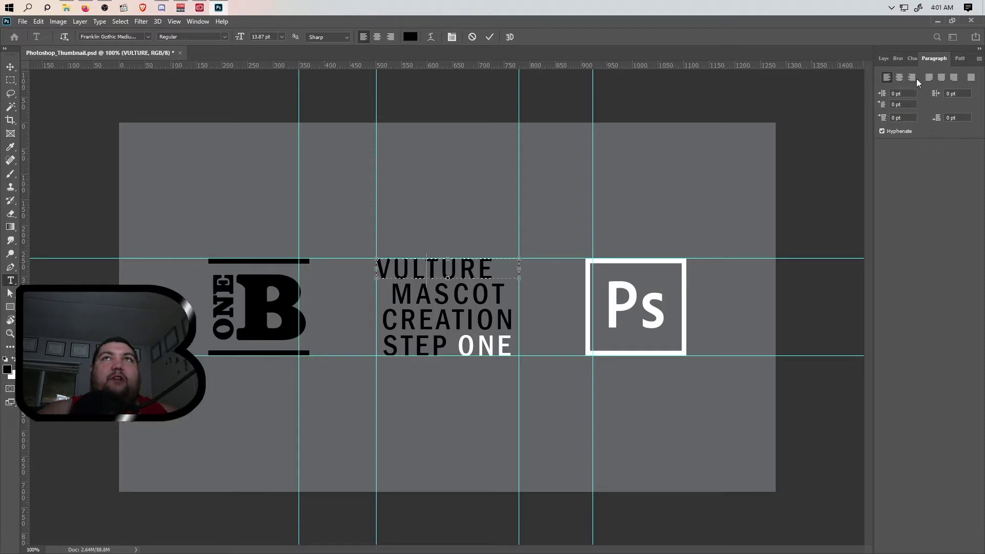
left_click(899, 77)
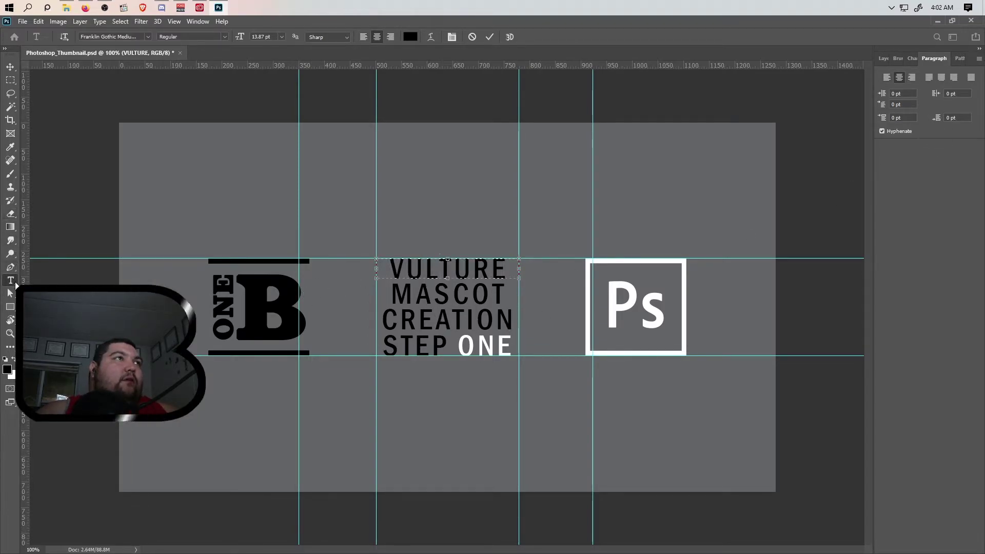
left_click(883, 58)
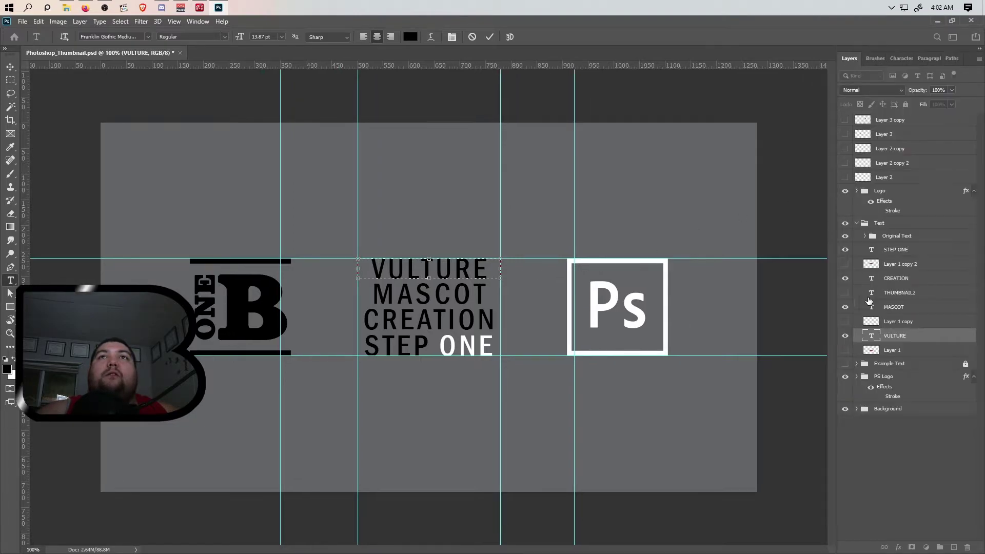
left_click(895, 309)
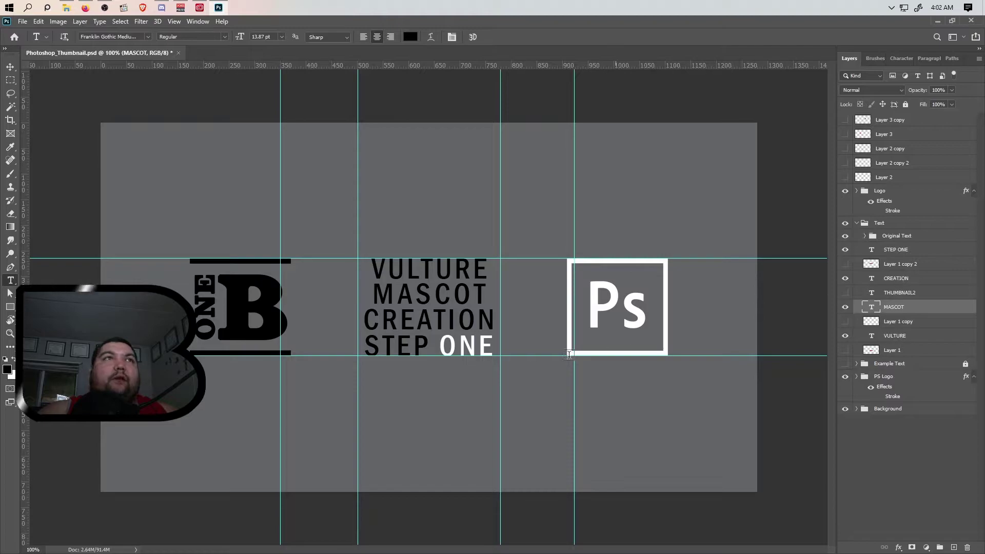
left_click(897, 278)
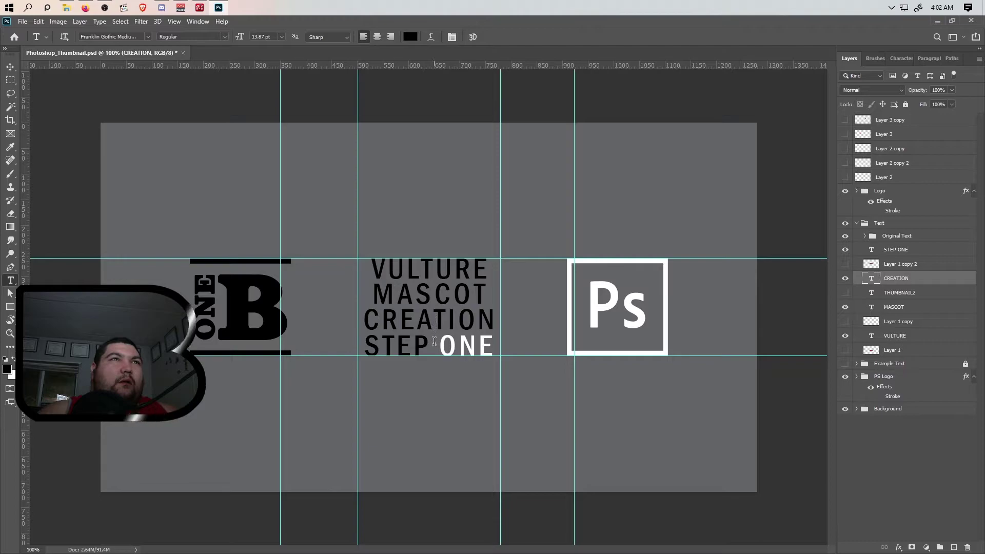
left_click(422, 345)
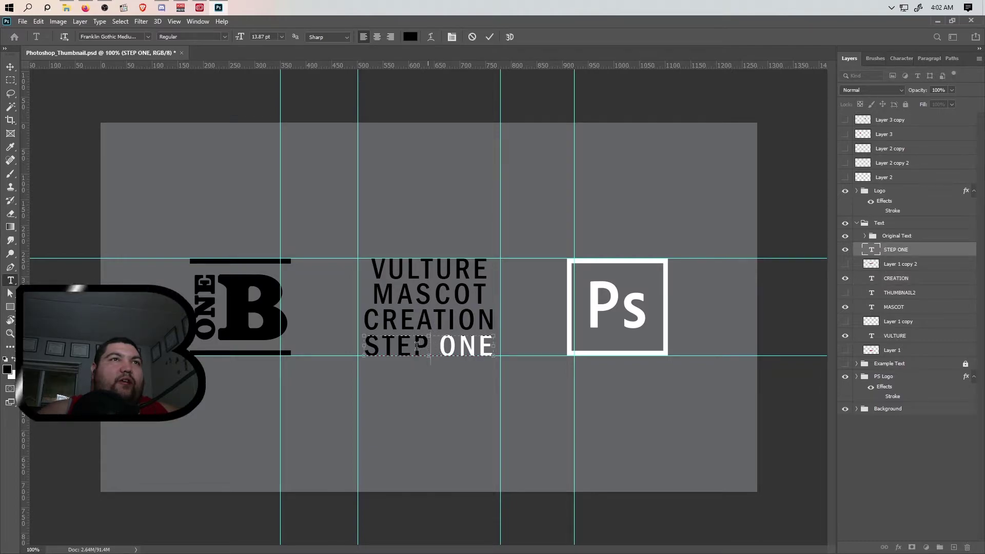
left_click_drag(431, 344, 362, 346)
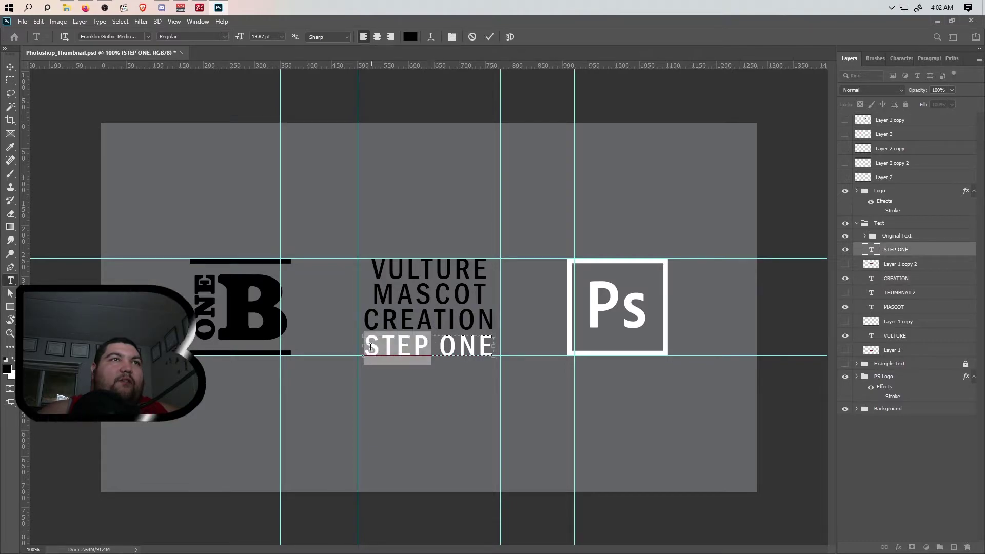
left_click(478, 347)
left_click_drag(488, 349, 364, 349)
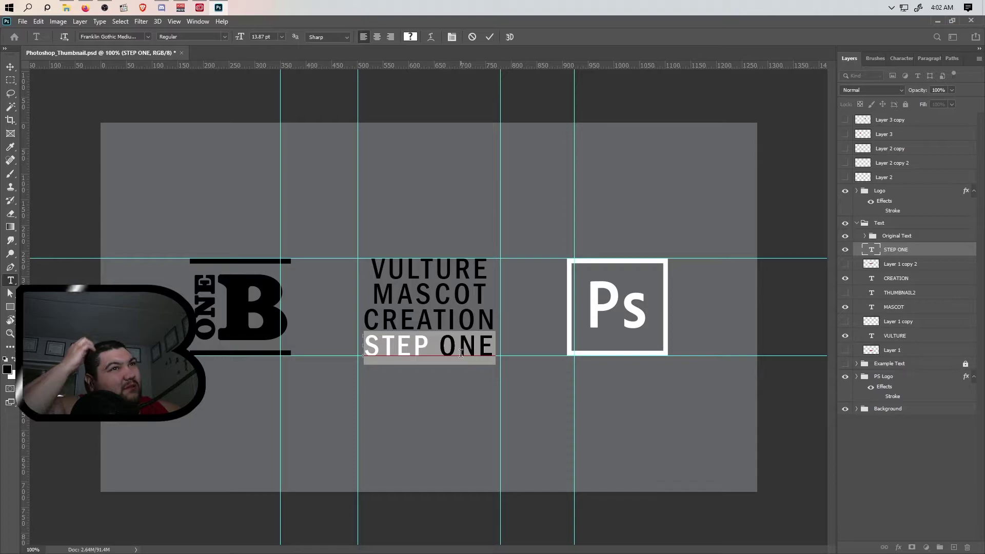
left_click(888, 477)
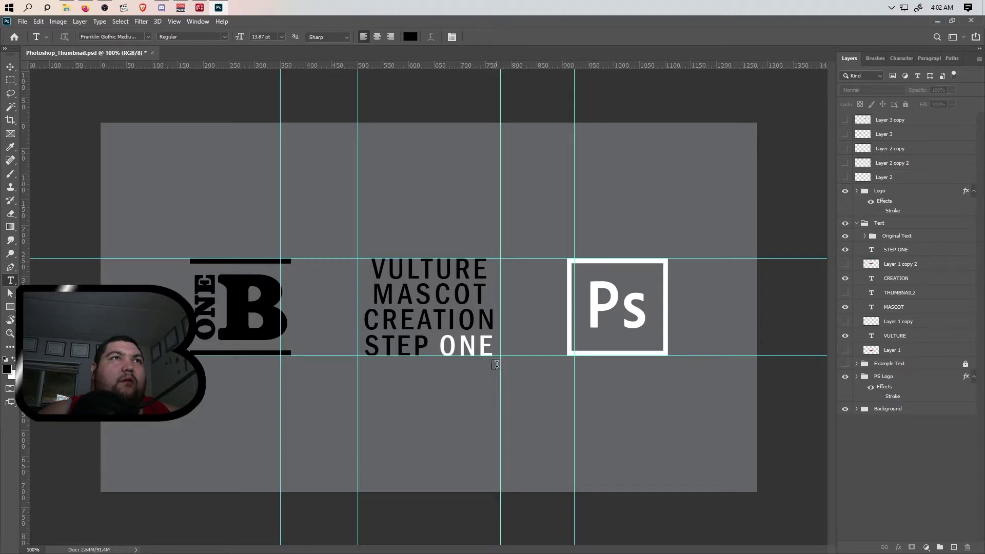
Step: Highlight CREATION and set its tracking to 75 in the Character panel
left_click(489, 320)
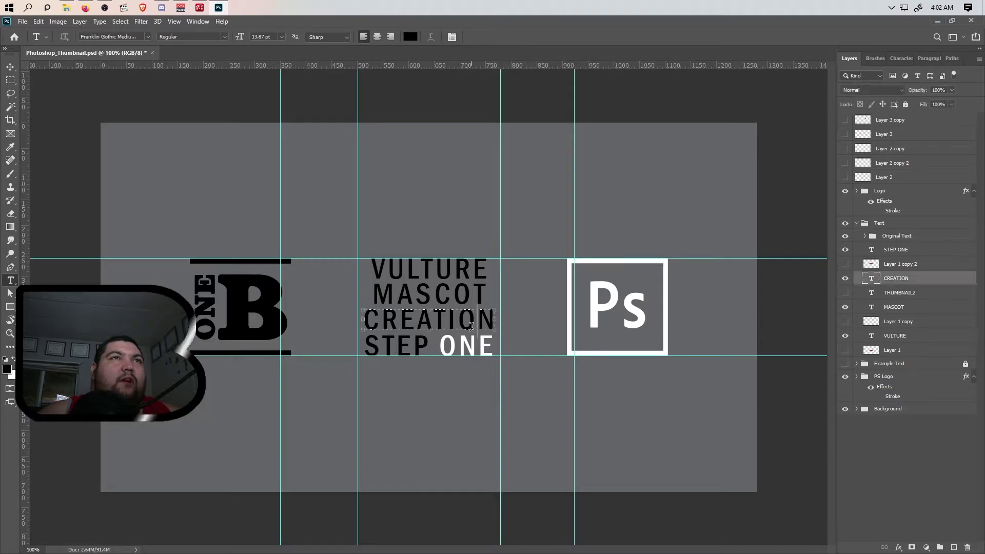
left_click_drag(486, 320, 434, 320)
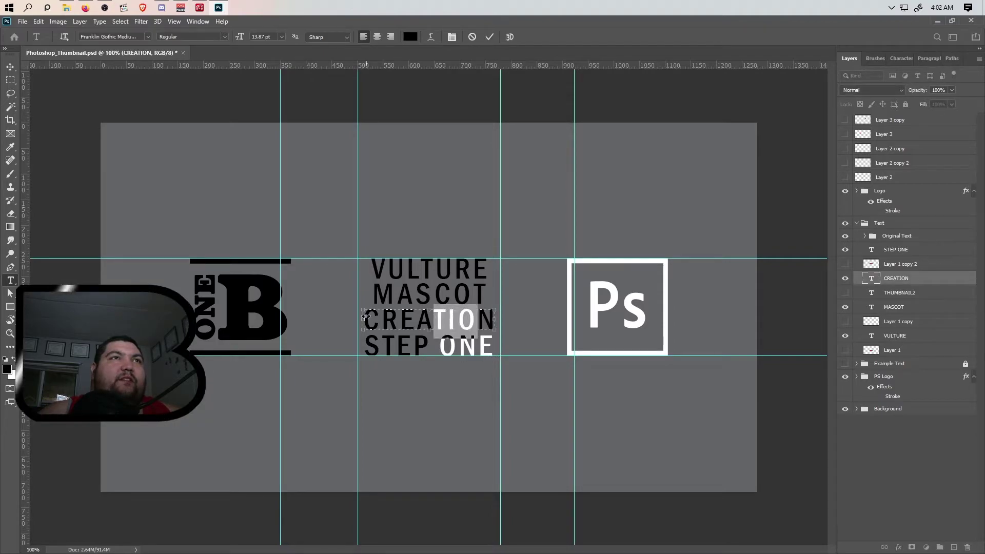
left_click(367, 323)
left_click_drag(370, 321, 495, 321)
left_click(910, 58)
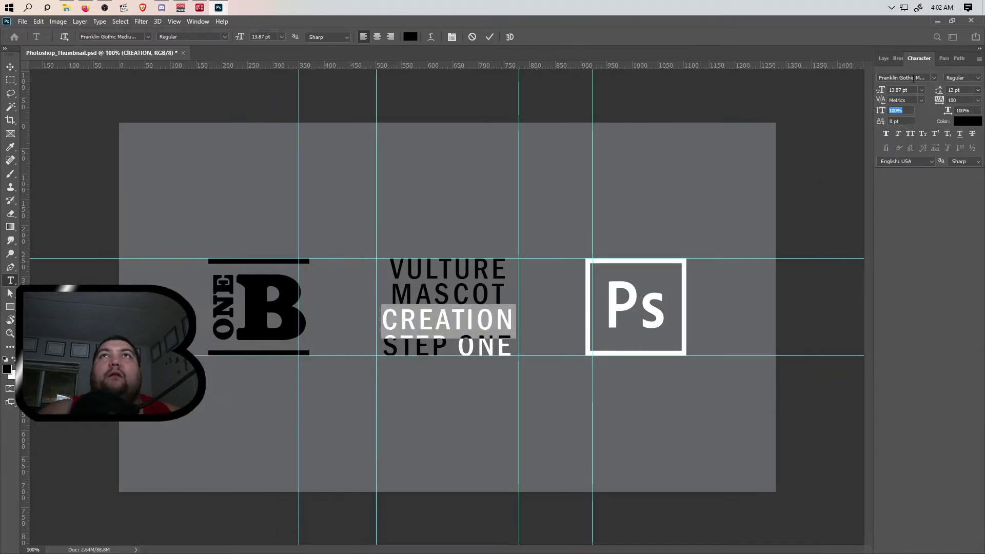
left_click(977, 104)
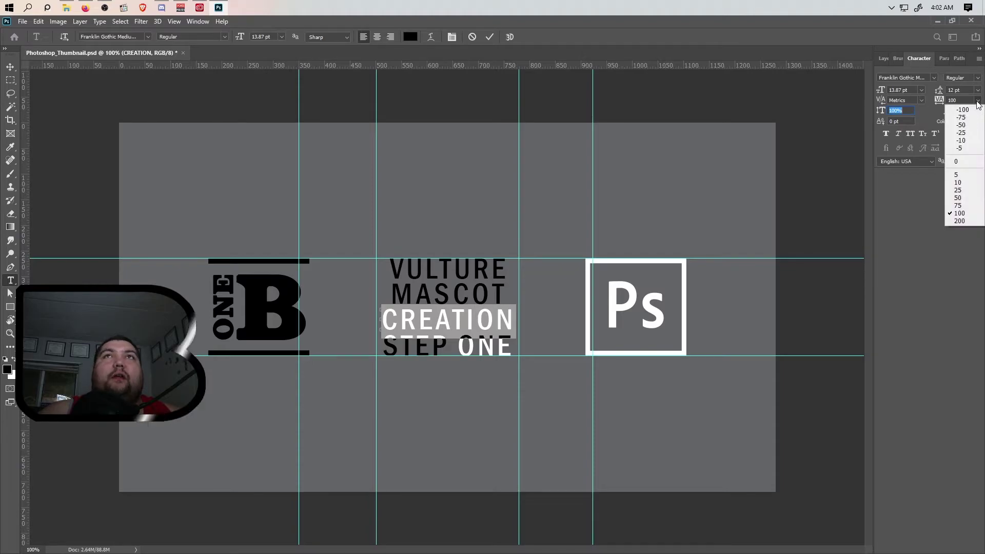
left_click(969, 206)
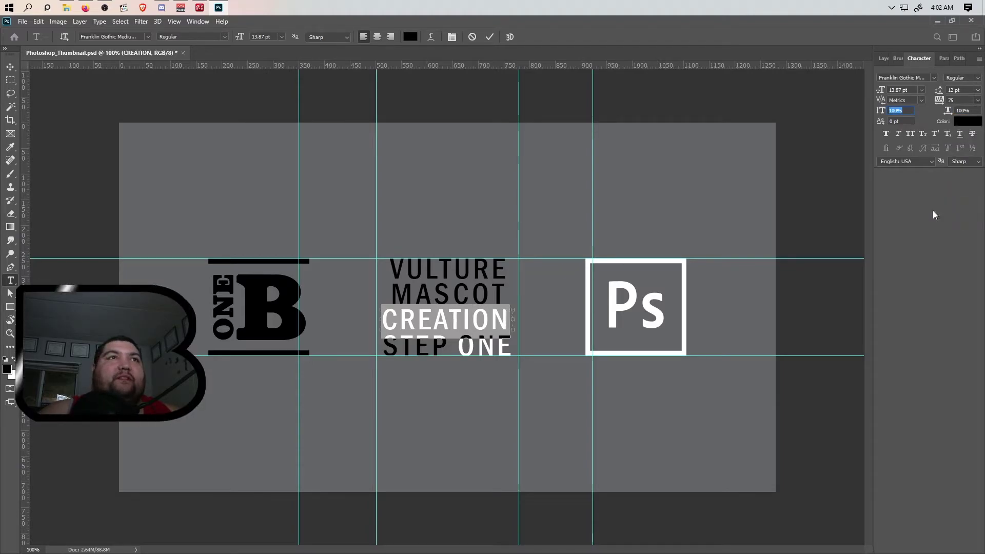
Step: Narrow the CREATION text box, commit, and centre it horizontally under the lines above
left_click(510, 320)
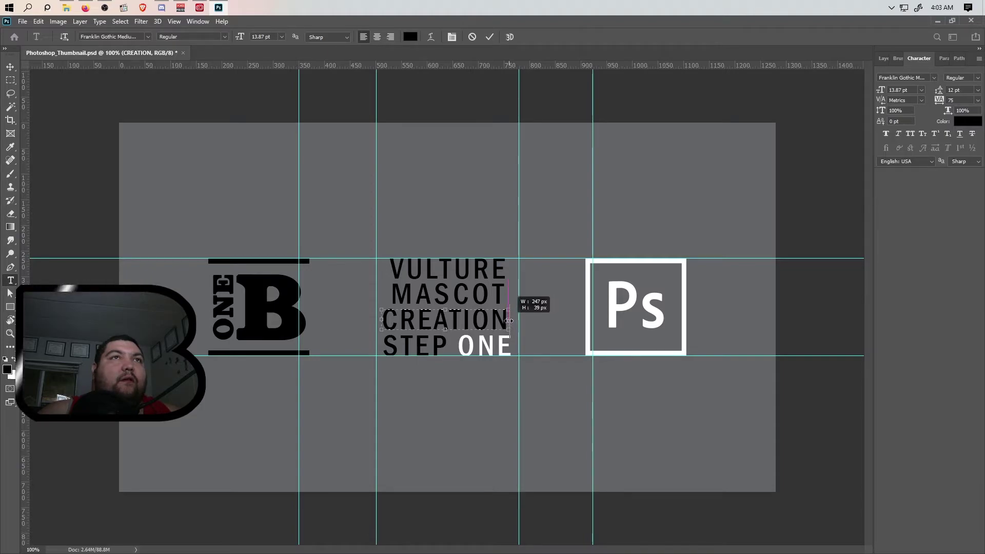
left_click_drag(508, 321, 513, 326)
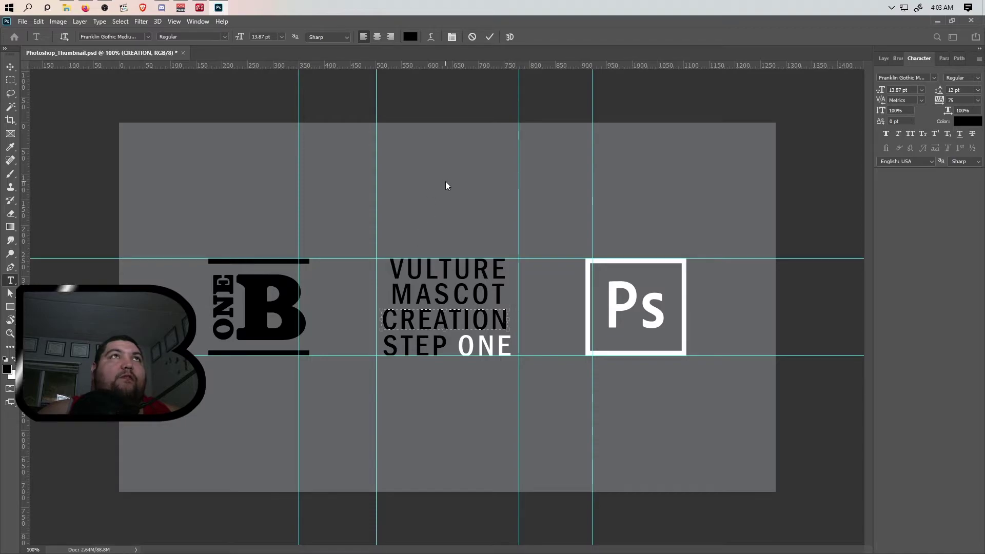
left_click(167, 154)
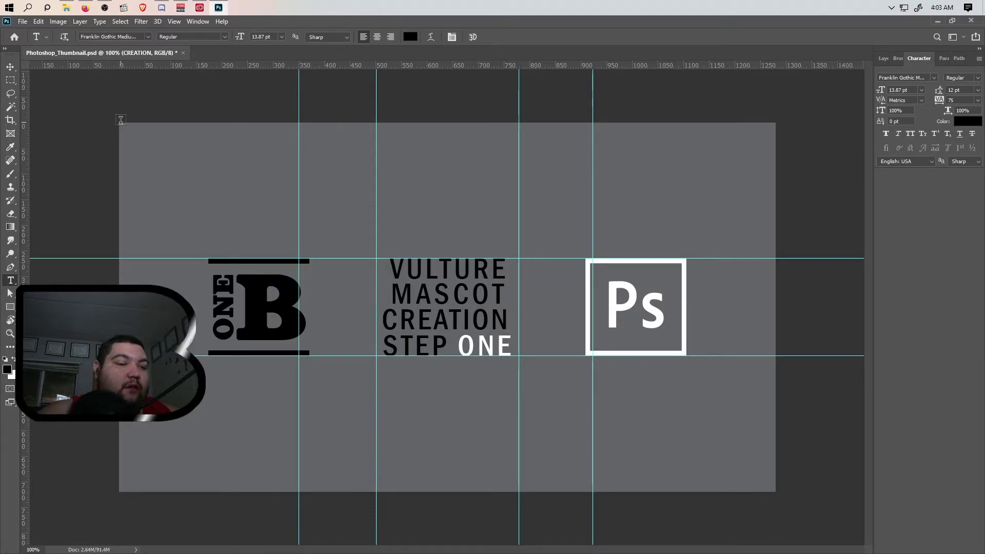
key("v")
left_click(234, 37)
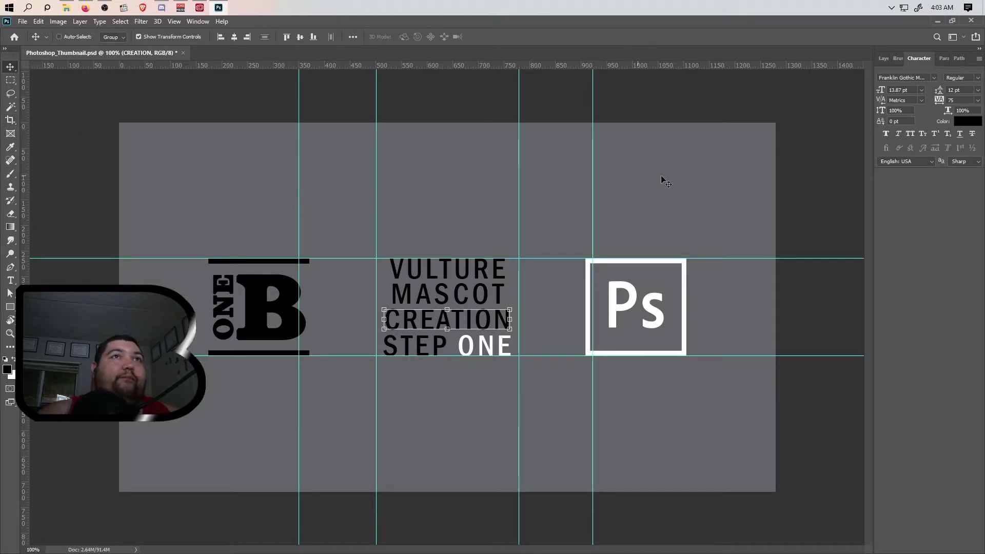
Step: Select the Background group in the Layers panel and open the View menu
left_click(883, 58)
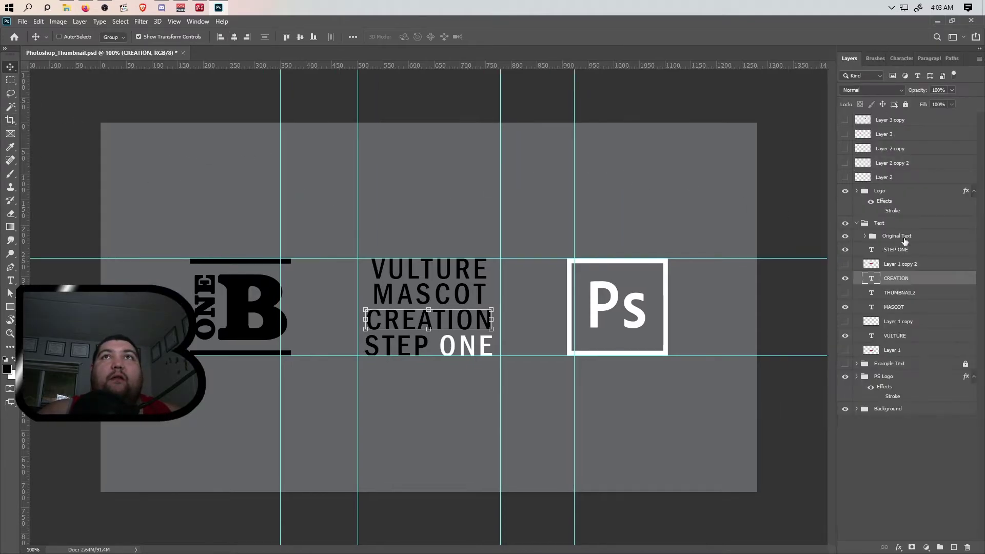
left_click(898, 409)
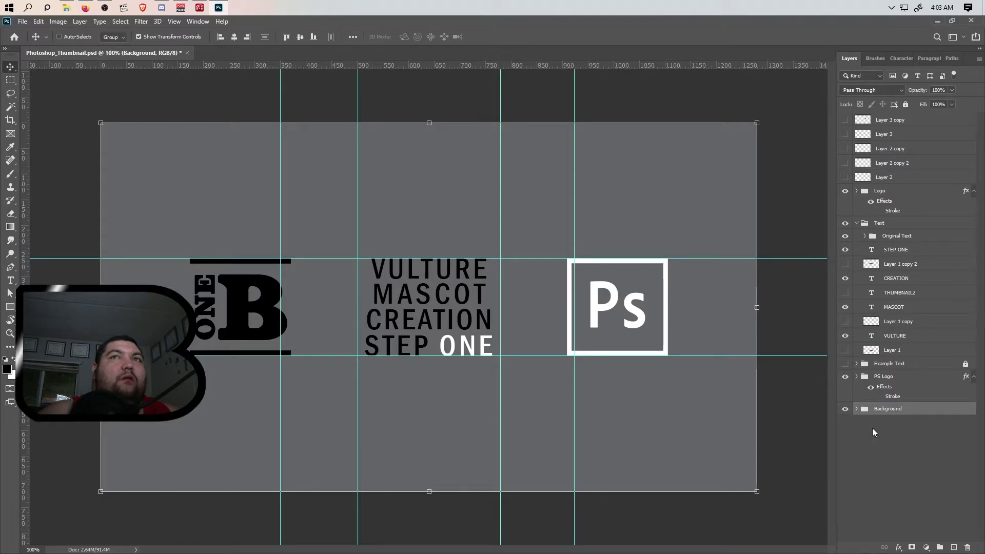
left_click(173, 22)
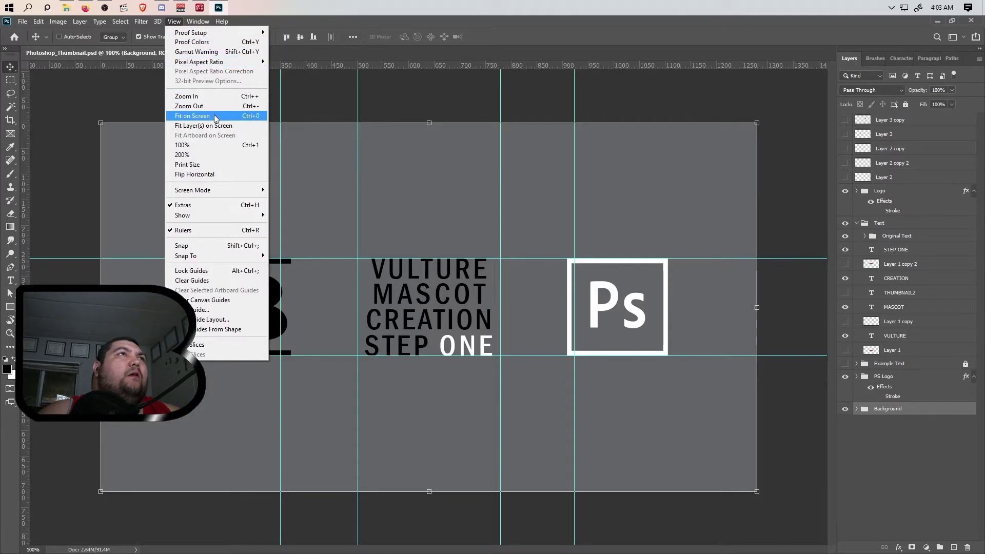
Step: Preview the thumbnail canvas without extras, then bring the guides back with Ctrl+H
left_click(207, 205)
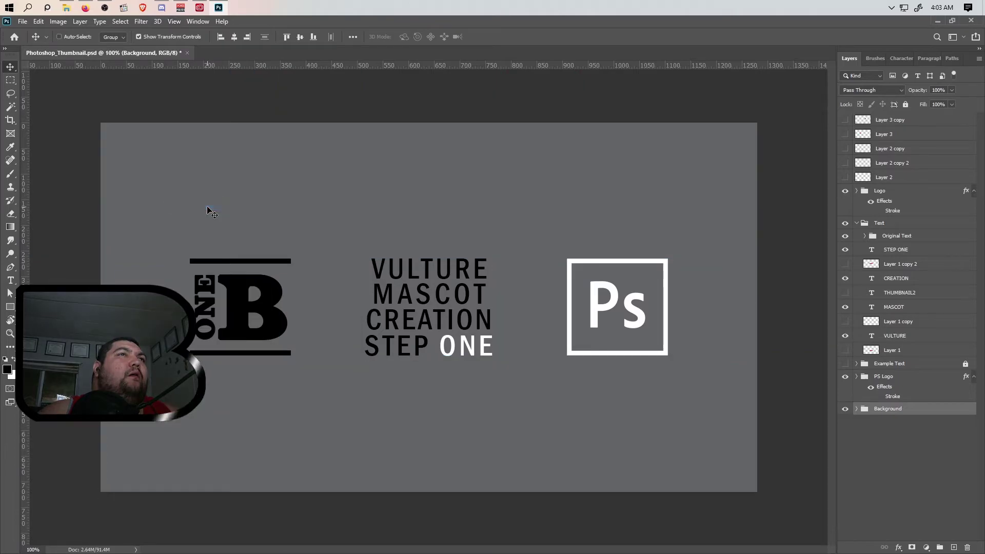
left_click(173, 22)
left_click(171, 23)
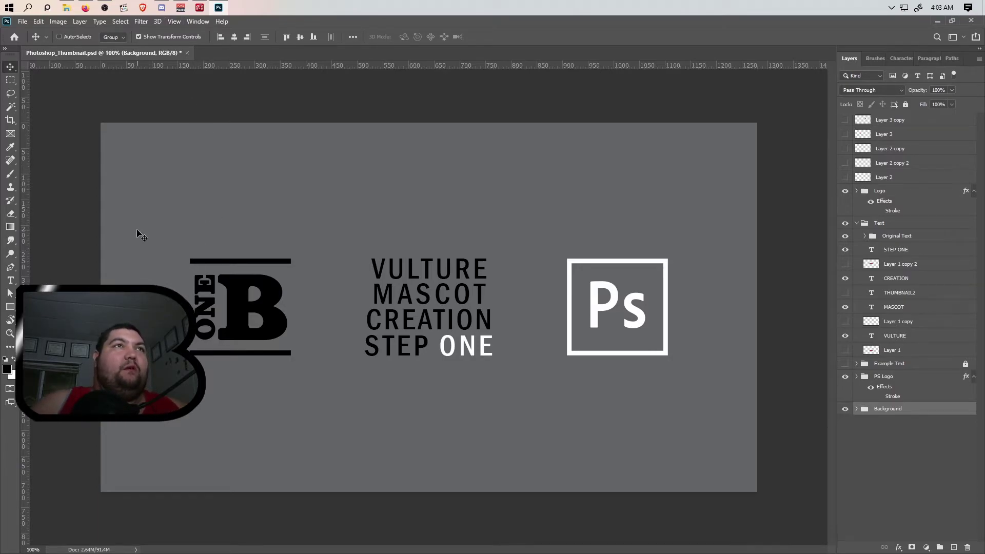
key("ctrl+h")
key("ctrl+h")
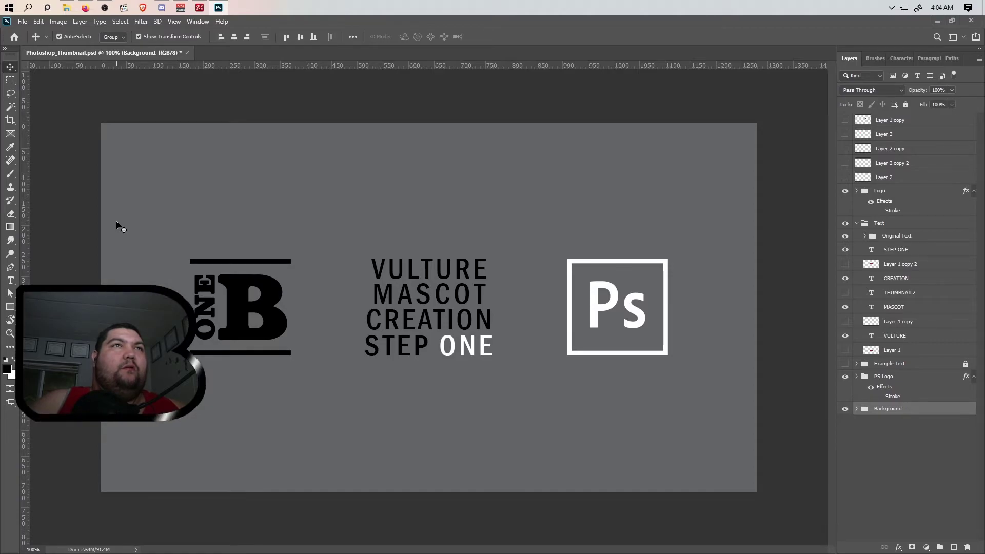
key("ctrl+h")
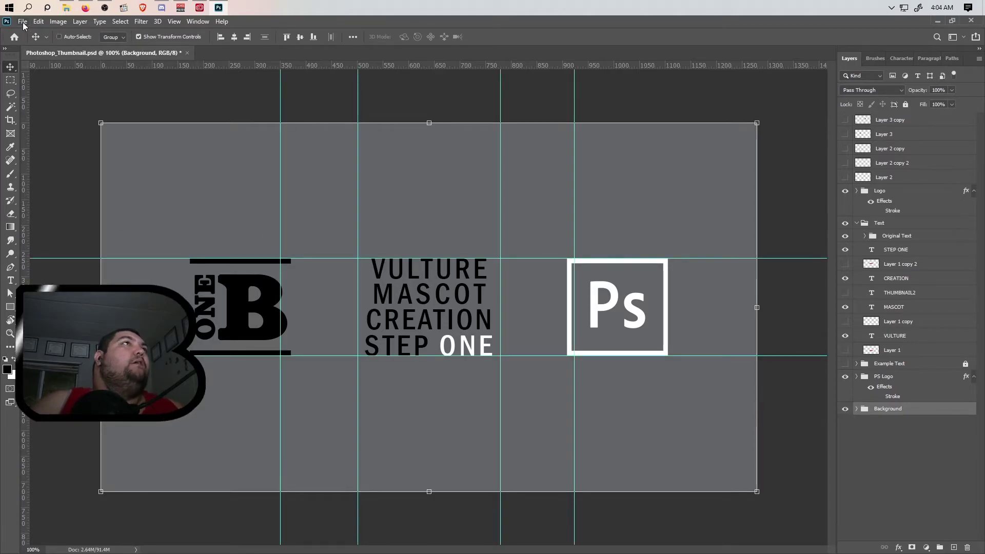
left_click(22, 21)
Step: Save the thumbnail, then begin saving a copy to the computer instead of the cloud
left_click(58, 134)
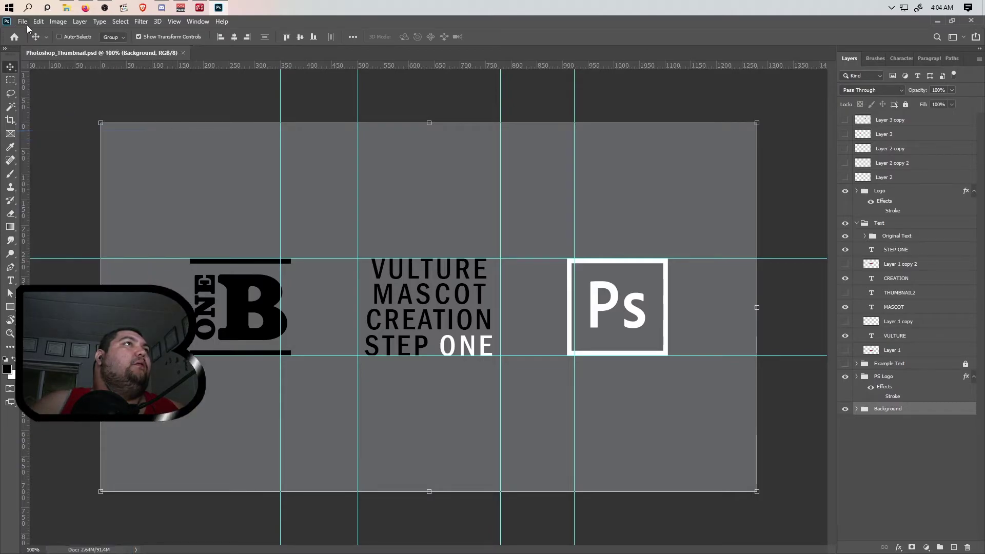
left_click(22, 21)
left_click(67, 146)
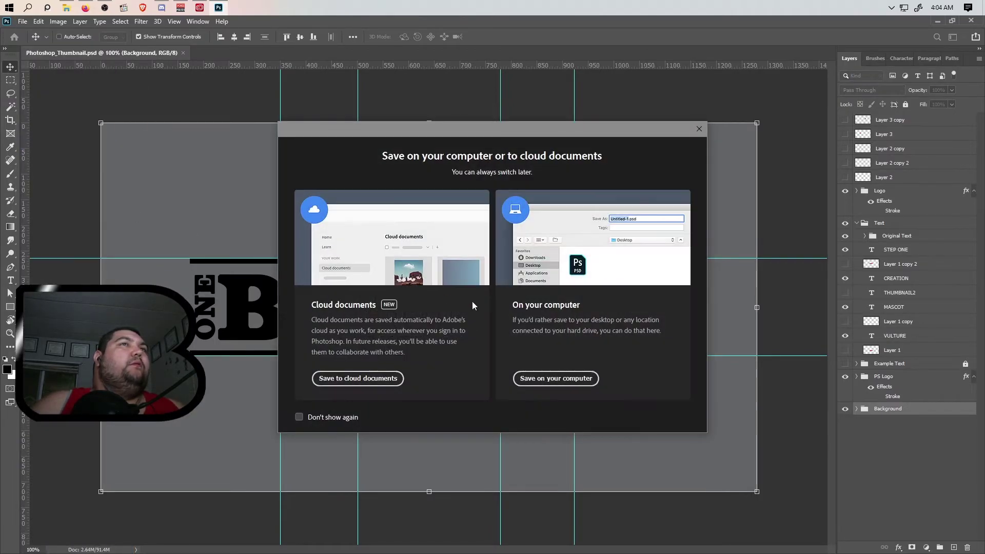
left_click(554, 376)
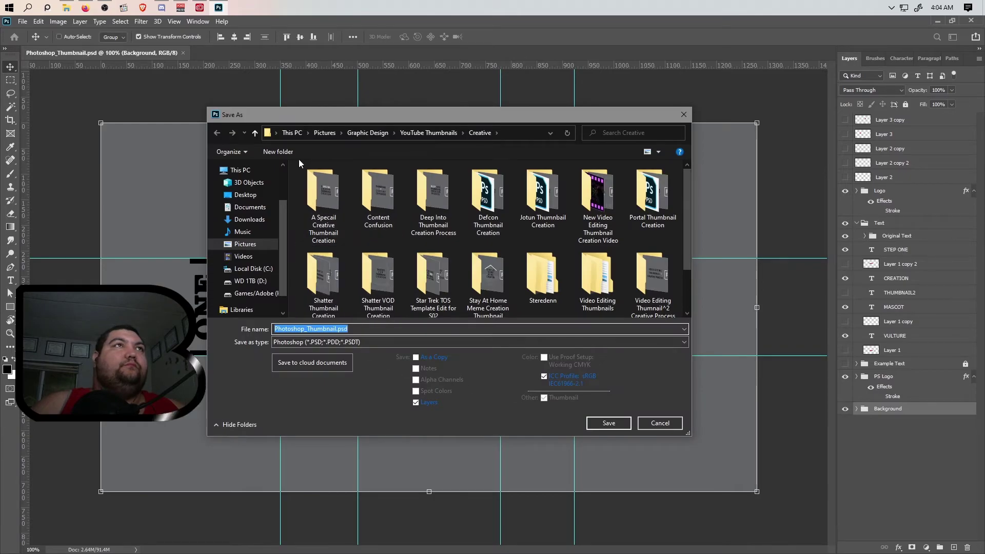
Step: Create a new folder named Vulture Mascot Creation and open it
left_click(283, 156)
type("Vulture Mascot C")
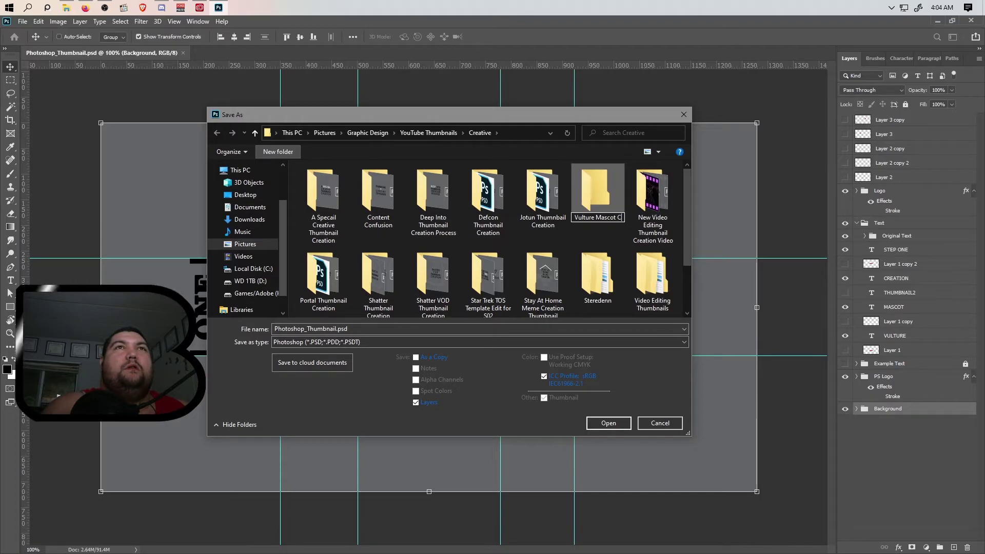
type("reation ")
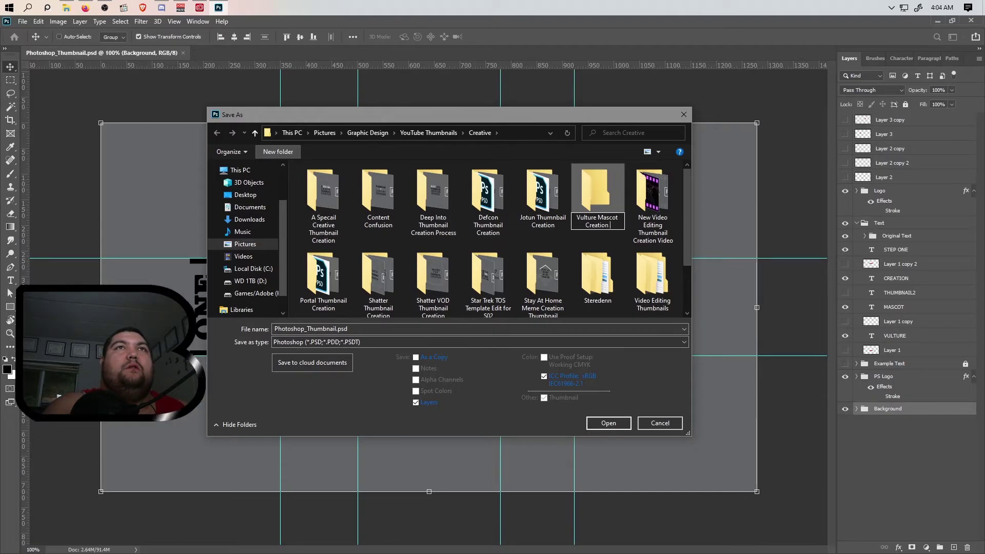
type("Step One")
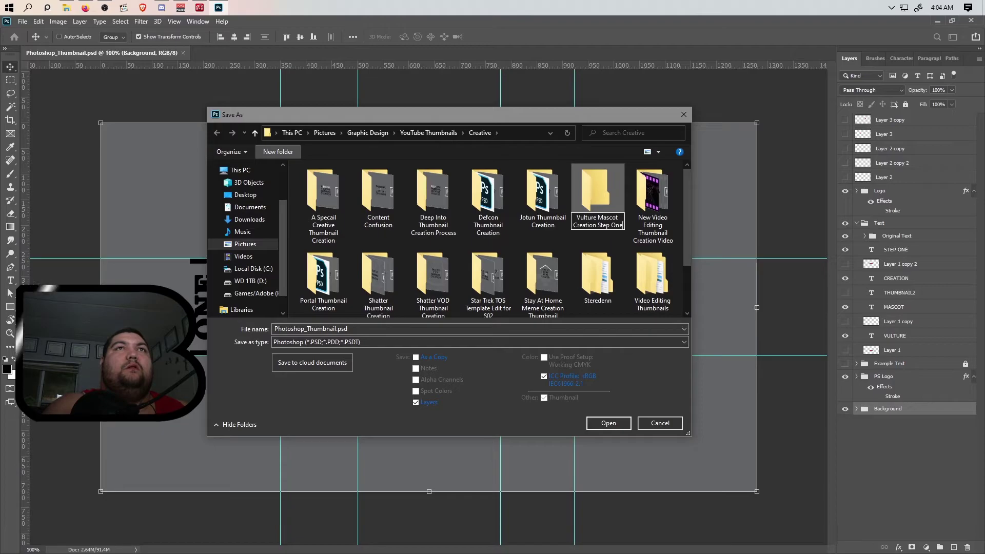
key("BackSpace")
key("BackSpace")
key("BackSpace")
key("BackSpace")
key("BackSpace")
key("BackSpace")
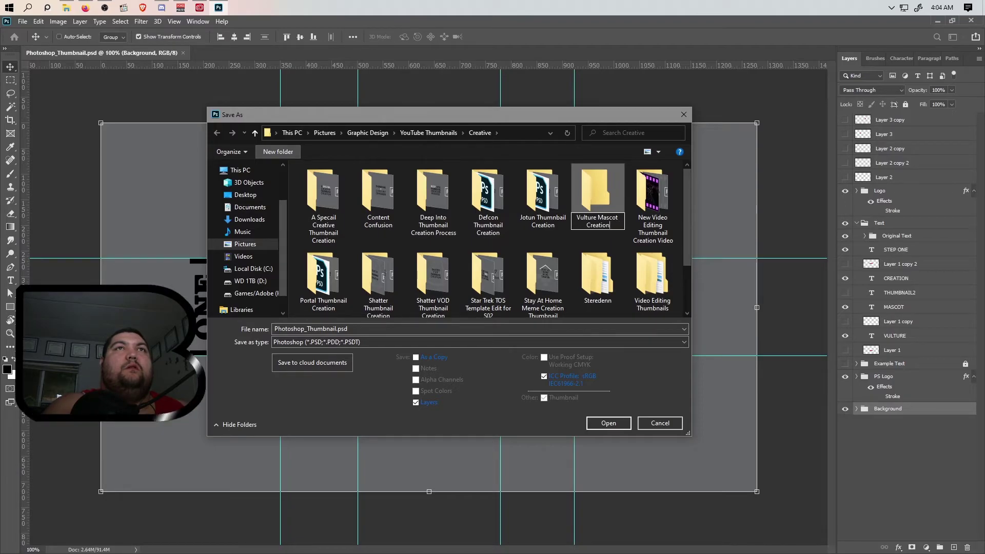
key("Return")
double_click(324, 263)
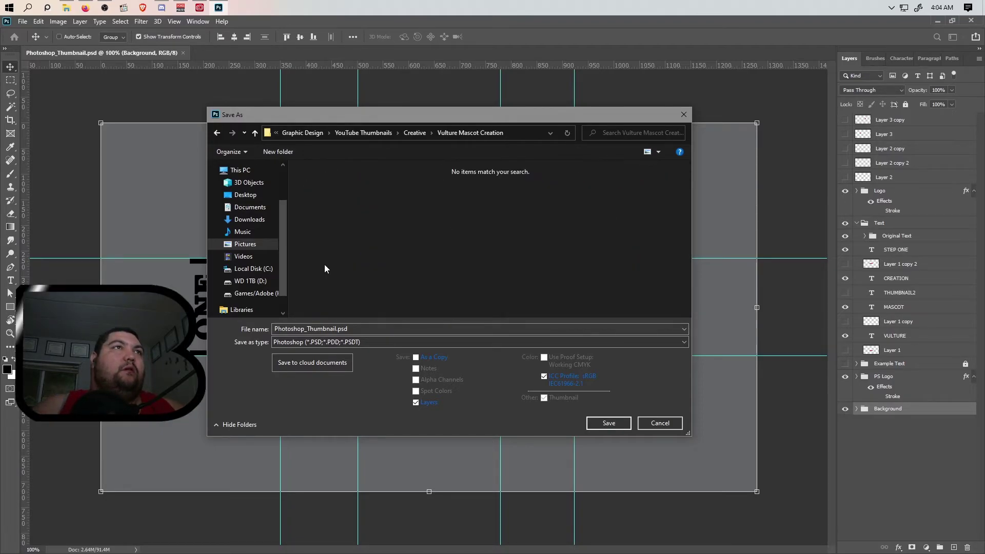
Step: Save the file there as Vulture Mascot Creation -v1.psd, accepting the Photoshop format options
left_click(310, 330)
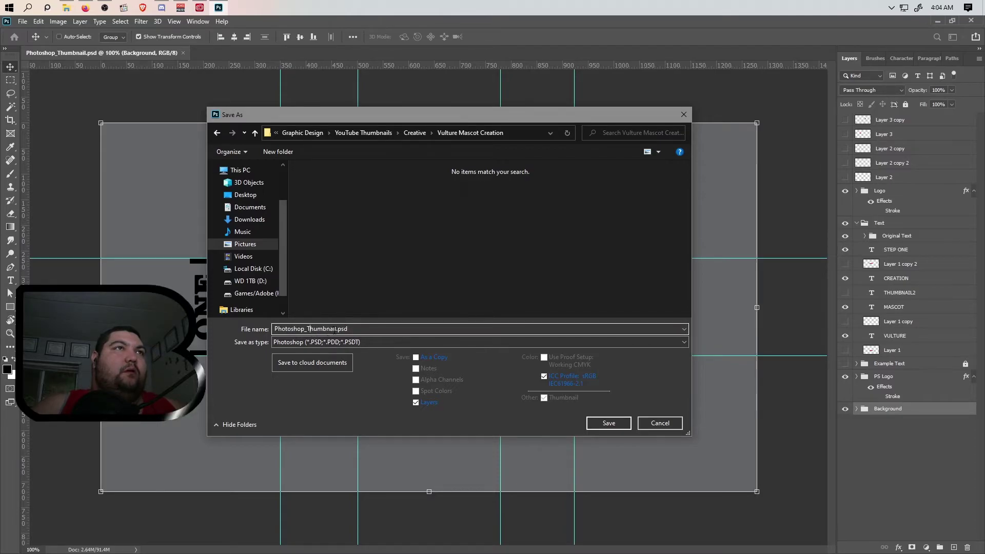
double_click(333, 329)
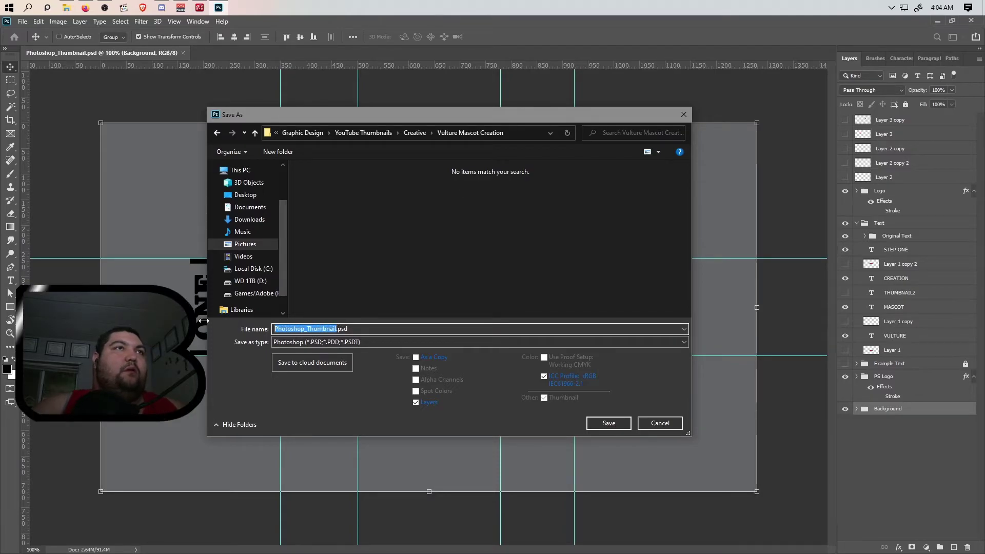
type("Vulture ")
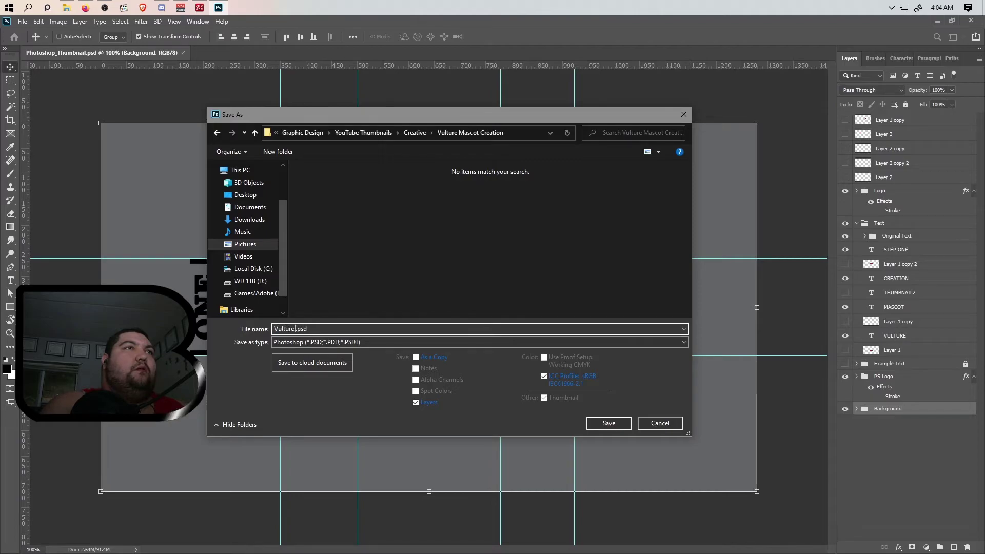
type("Mascot C")
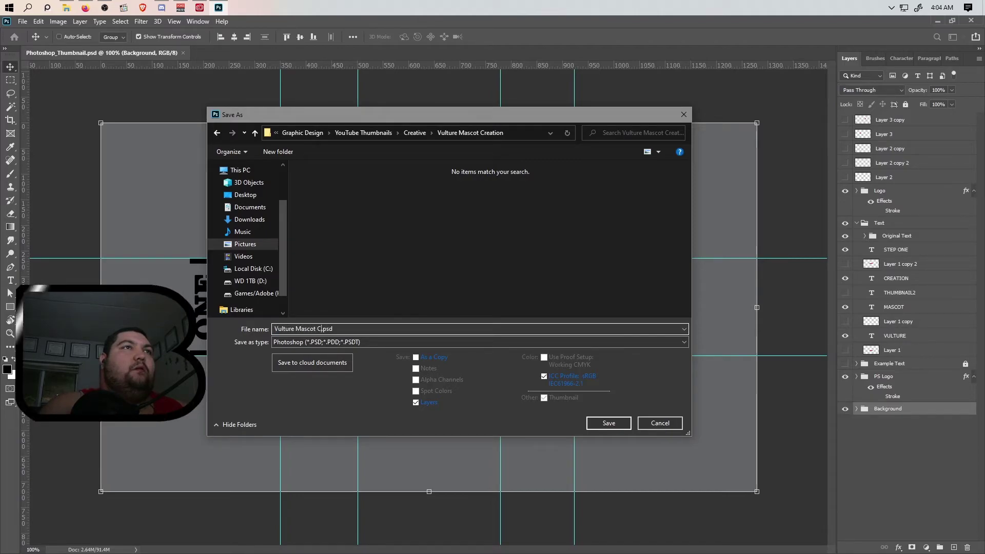
type("reation")
type(" -v1")
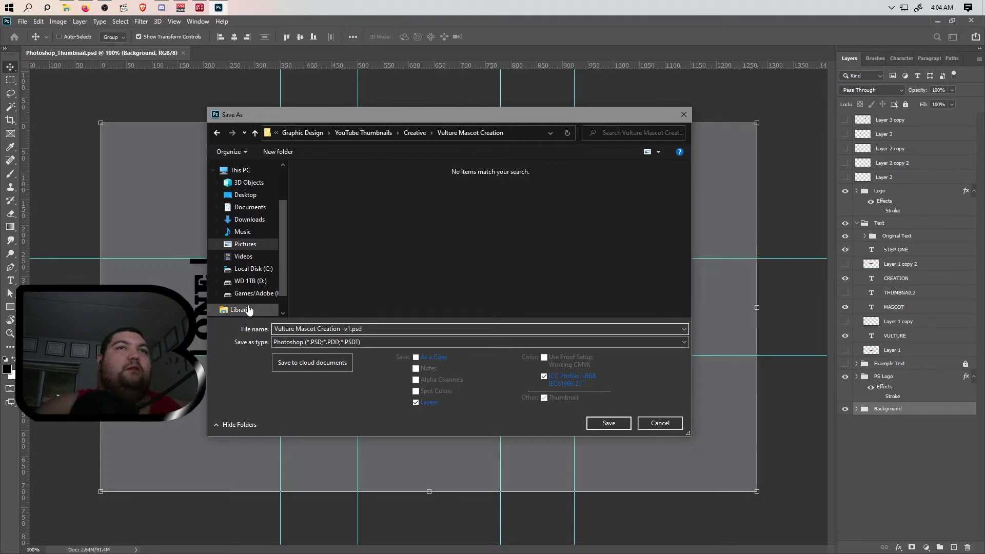
left_click(604, 424)
left_click(482, 172)
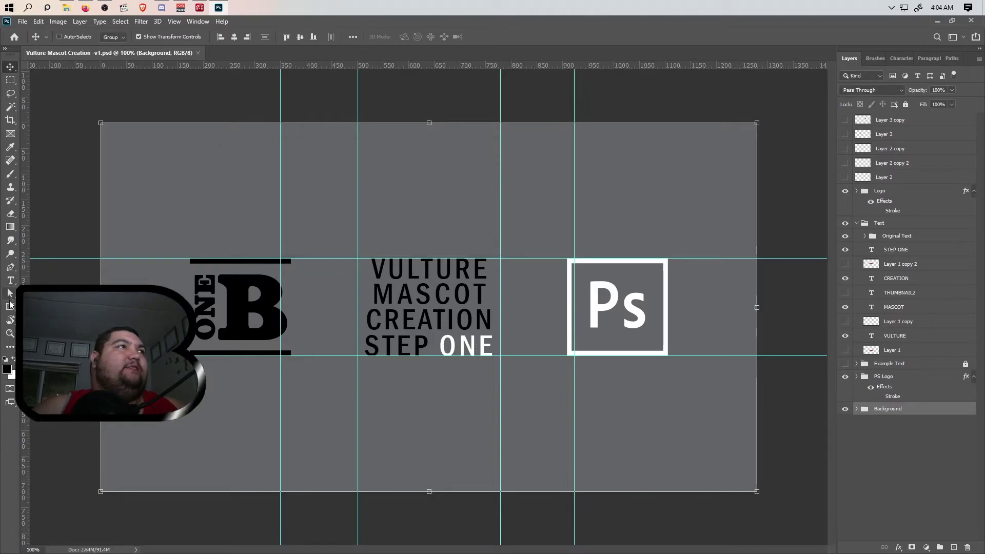
left_click(10, 280)
double_click(446, 348)
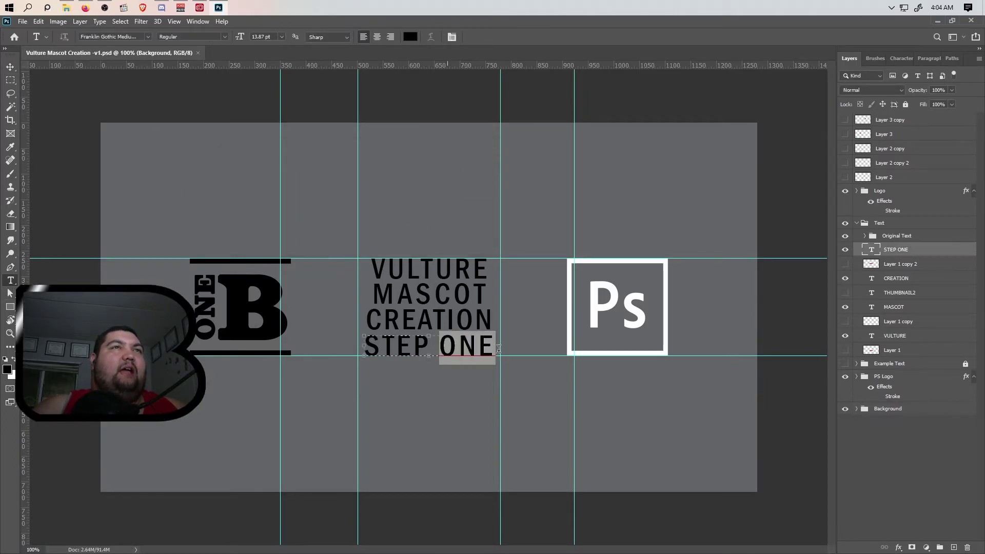
type("TW")
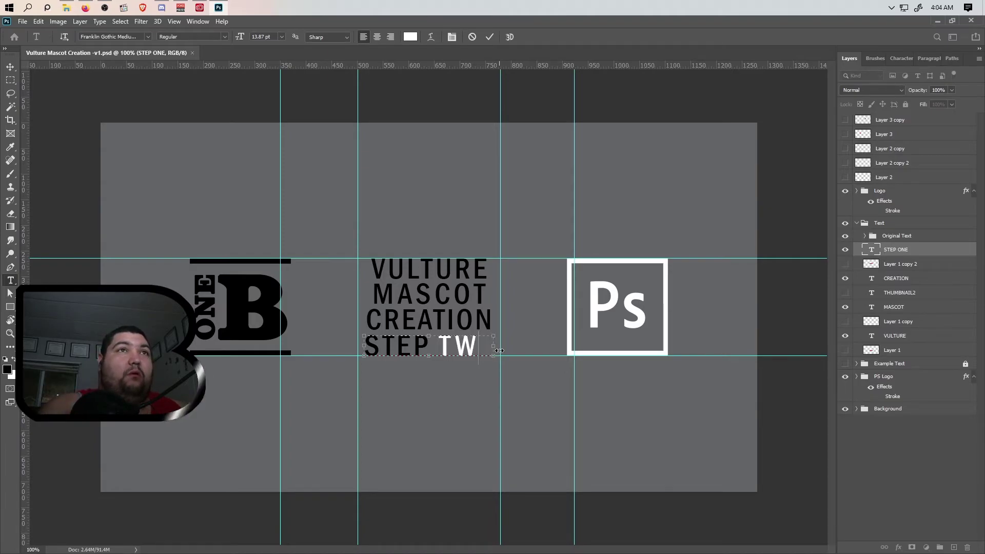
key("BackSpace")
type("W")
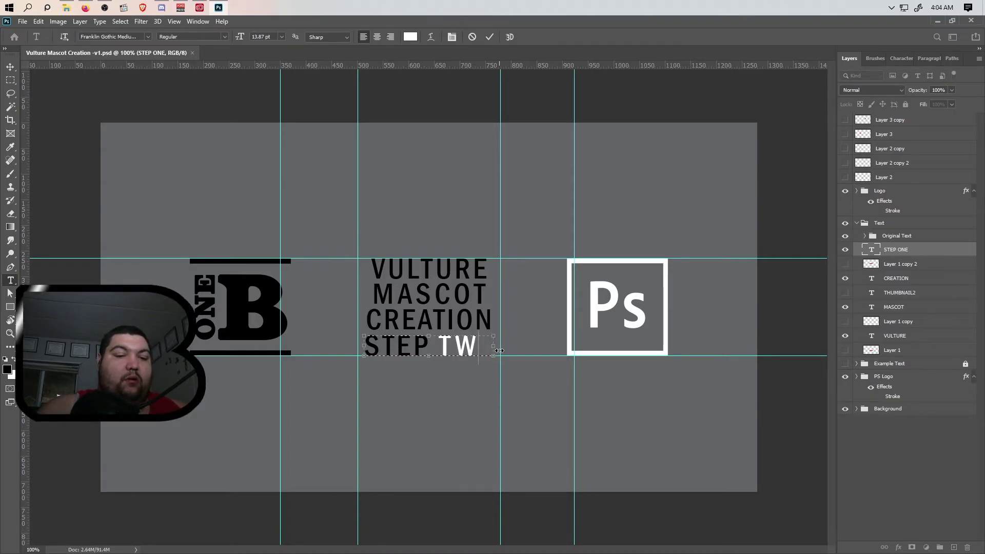
key("BackSpace")
key("BackSpace")
left_click_drag(495, 347, 497, 347)
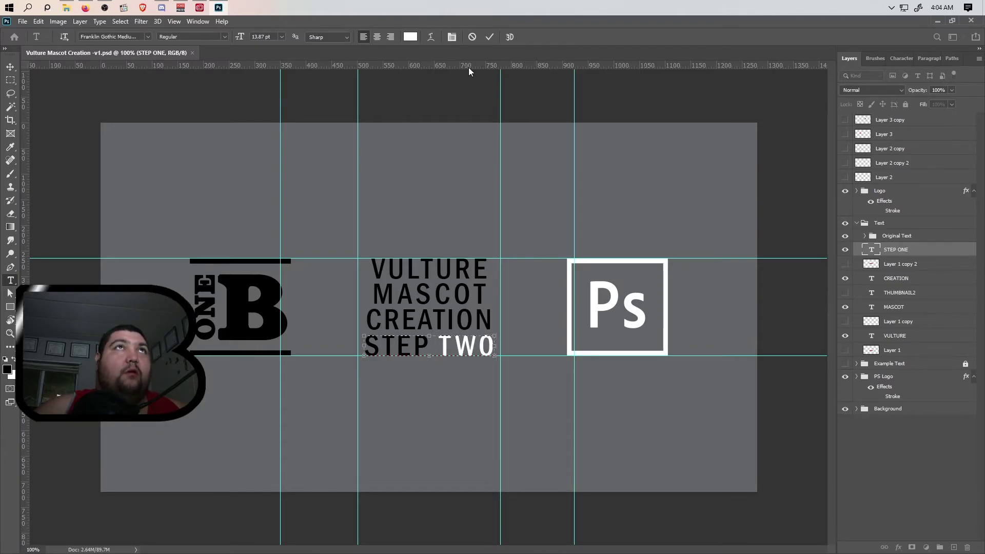
left_click(490, 36)
key("v")
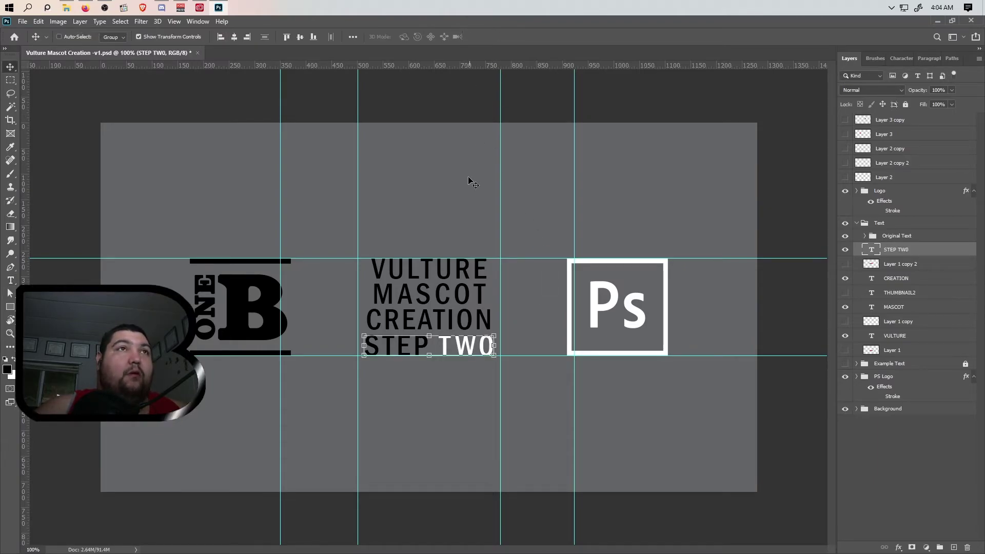
key("Left")
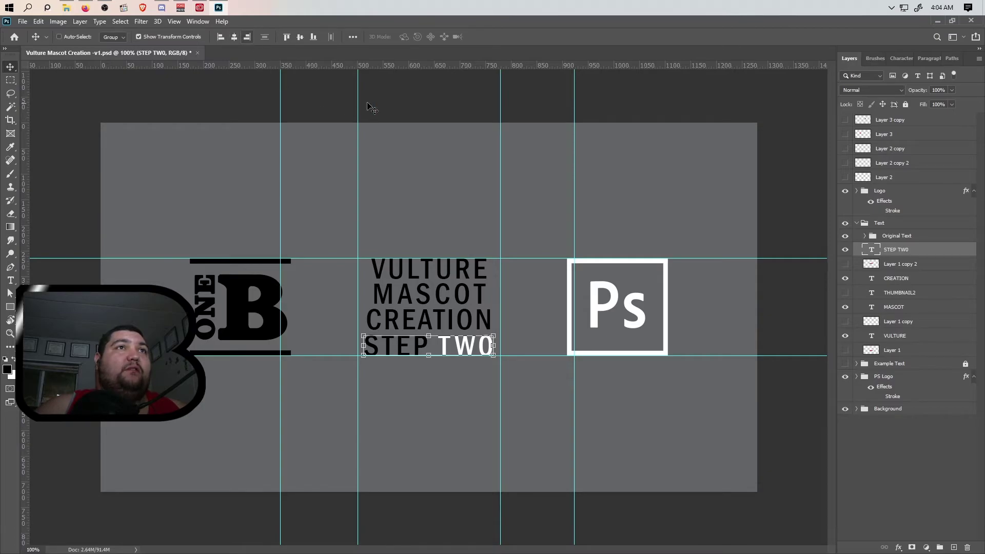
left_click(22, 21)
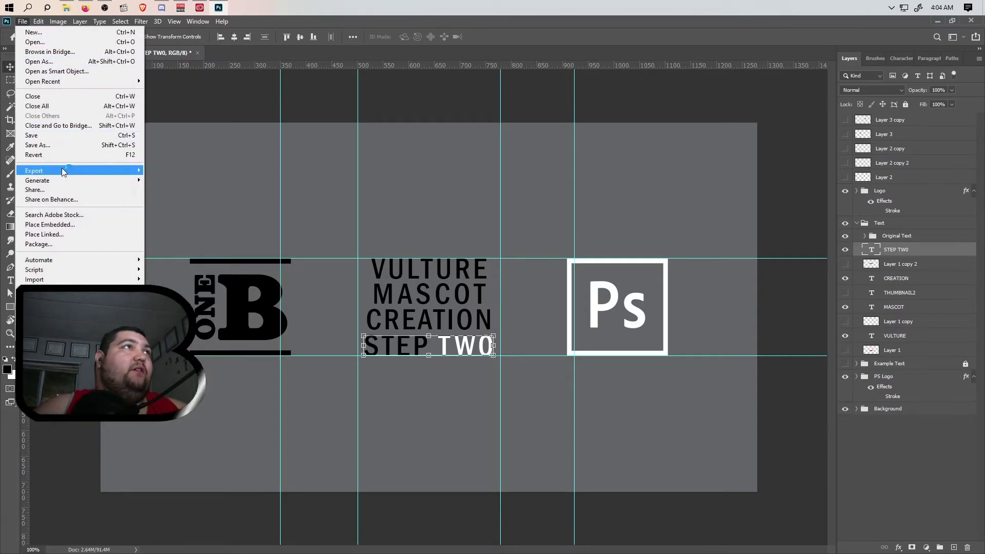
mouse_move(46, 170)
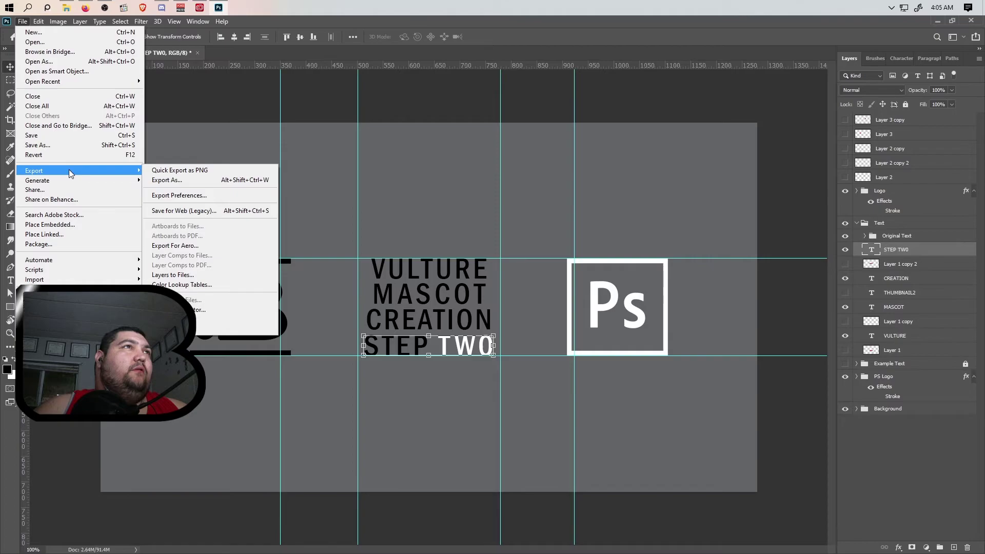
left_click(322, 23)
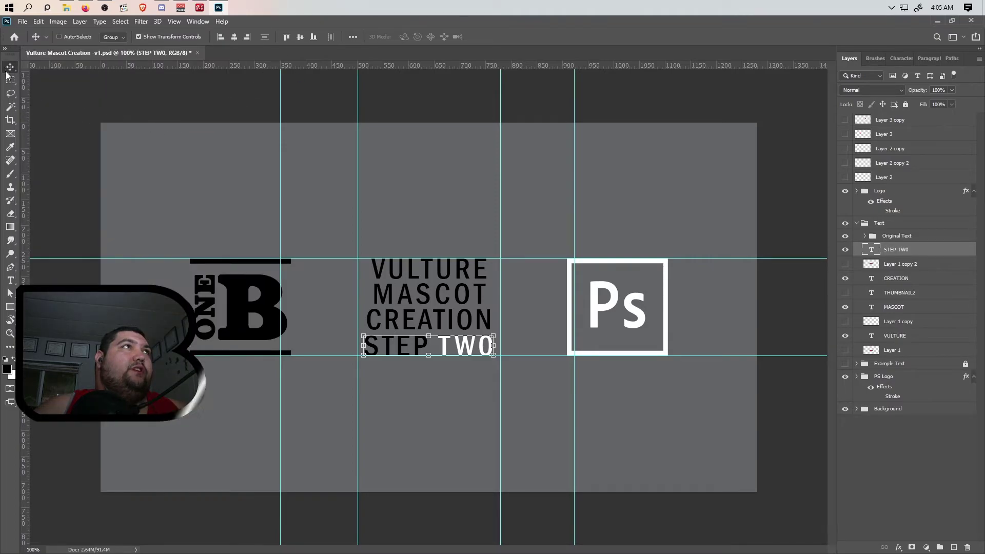
left_click(11, 280)
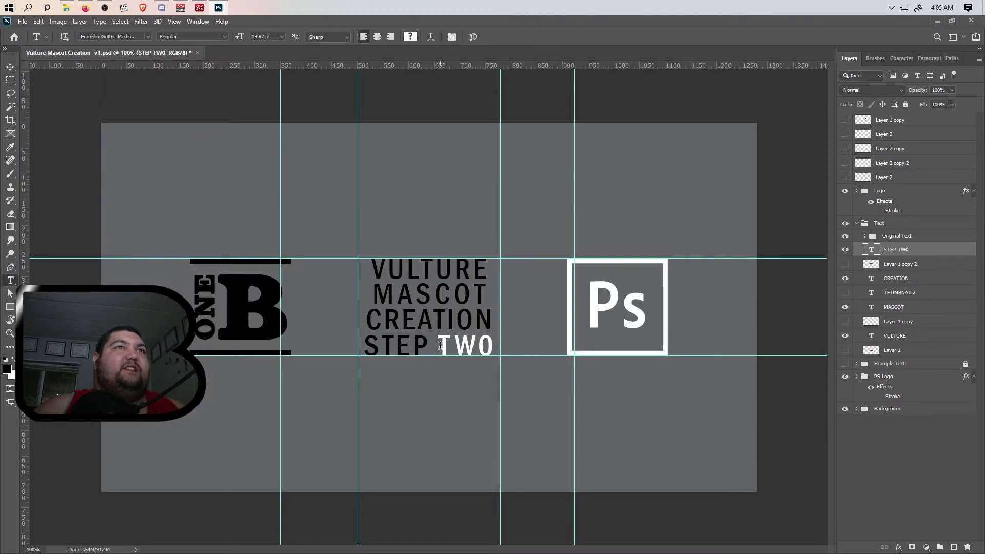
left_click_drag(439, 345, 476, 344)
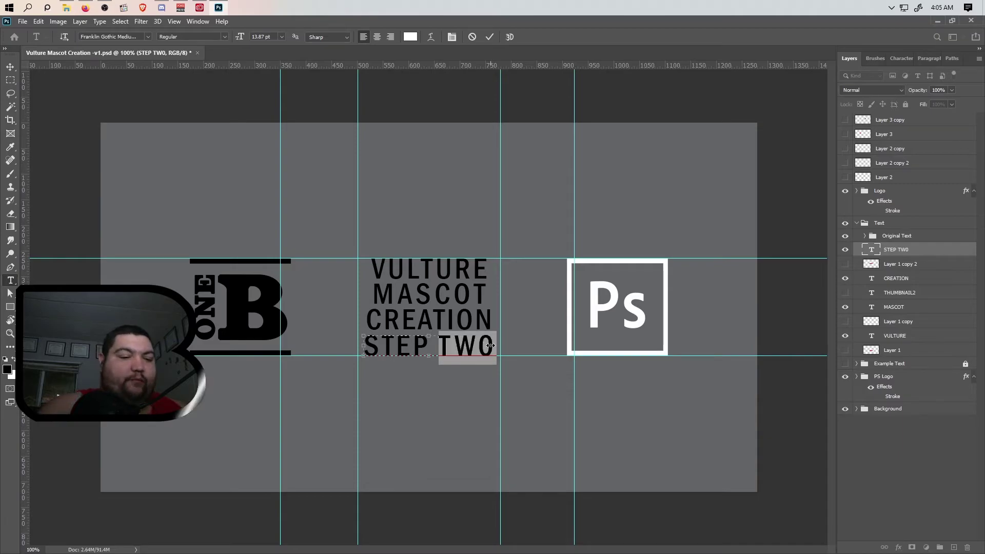
type("ONE")
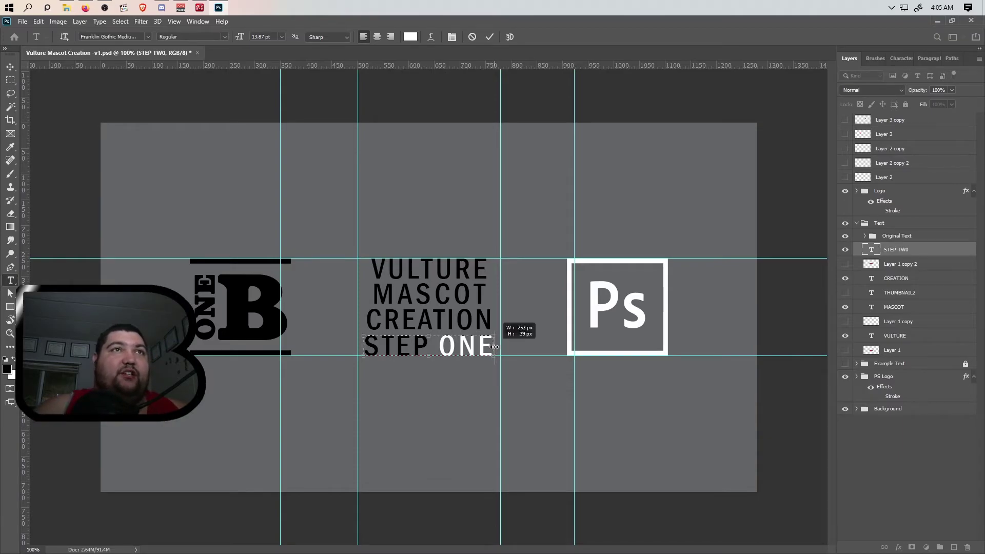
left_click(492, 37)
key("v")
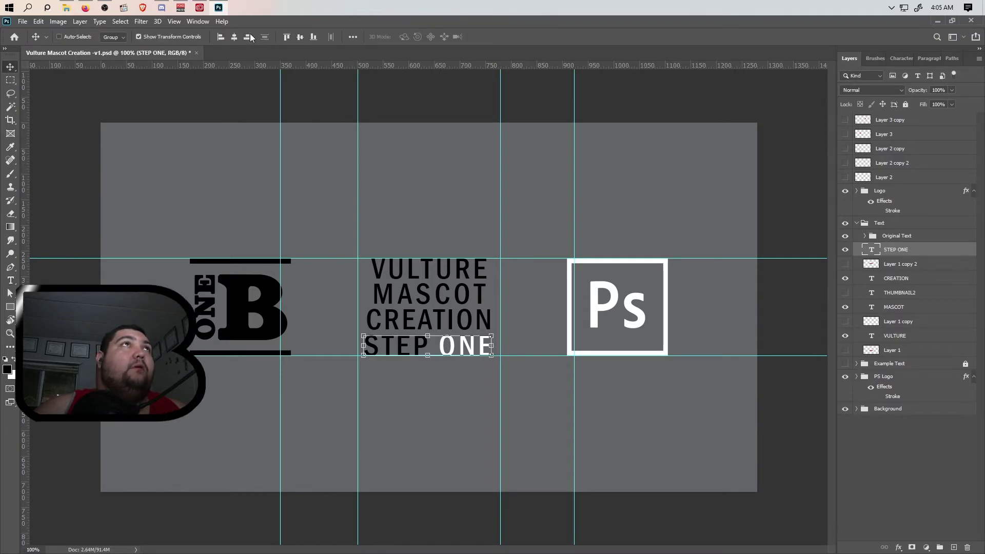
Step: Quick-export the STEP ONE thumbnail as Vulture Mascot Creation - Step One -v1.png beside the PSD
left_click(22, 21)
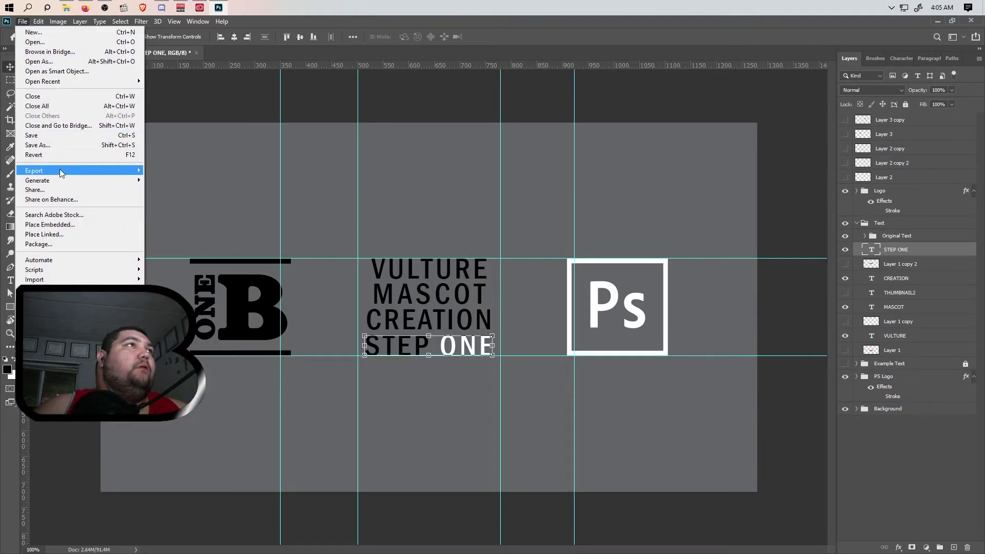
mouse_move(46, 171)
left_click(205, 170)
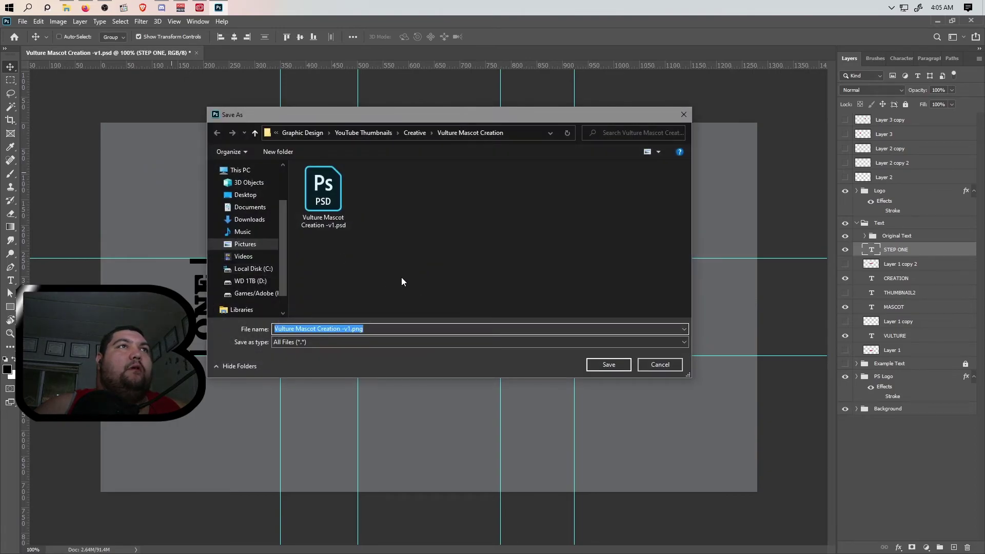
left_click(340, 329)
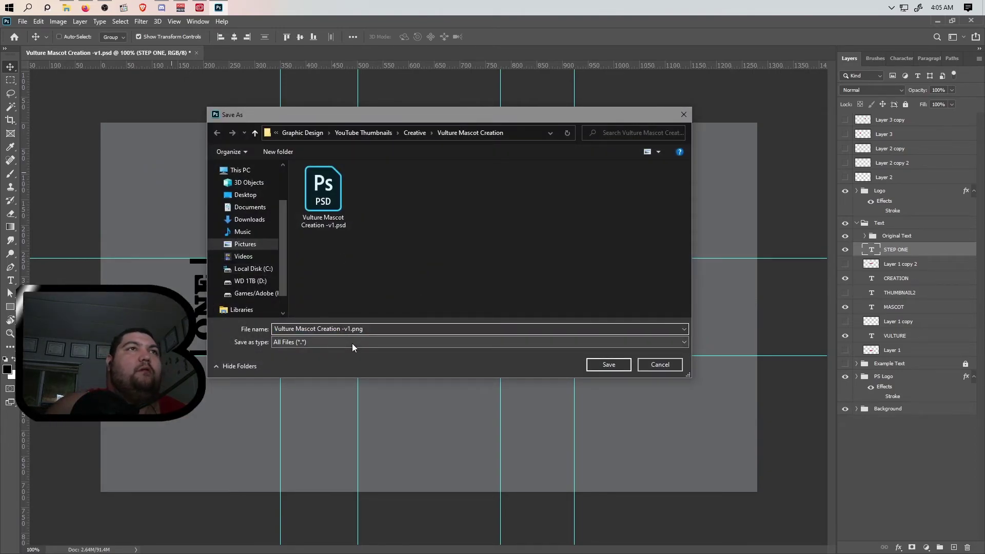
key("Delete")
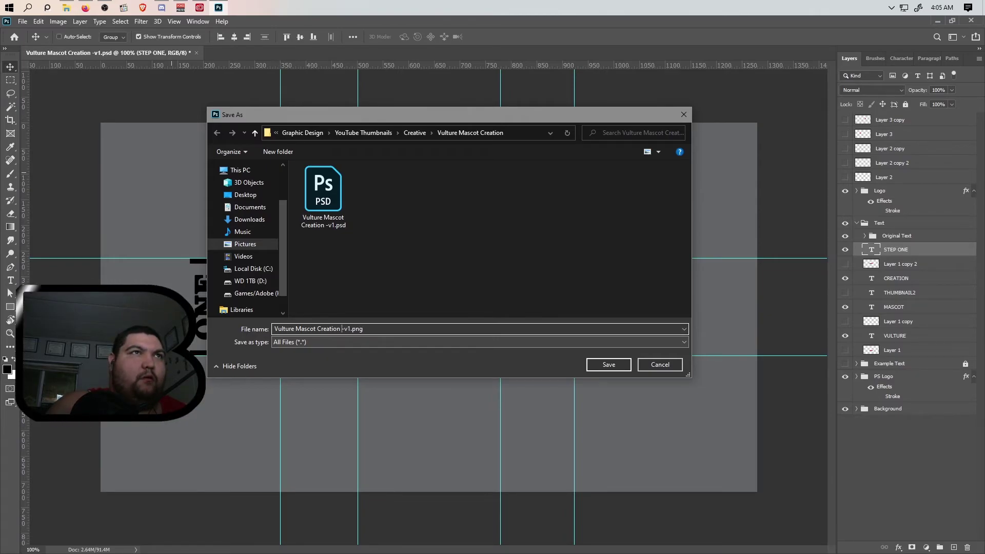
type("- Step")
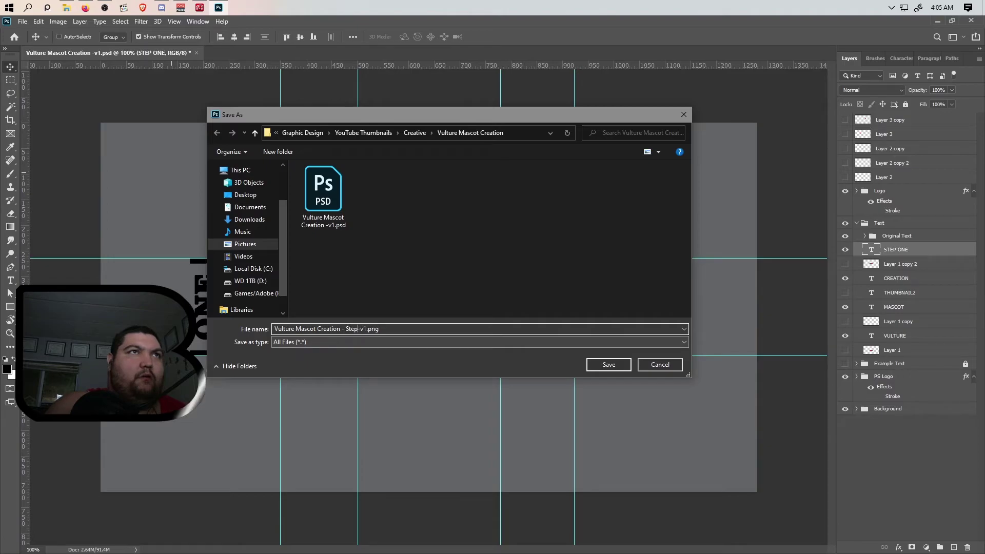
type(" One")
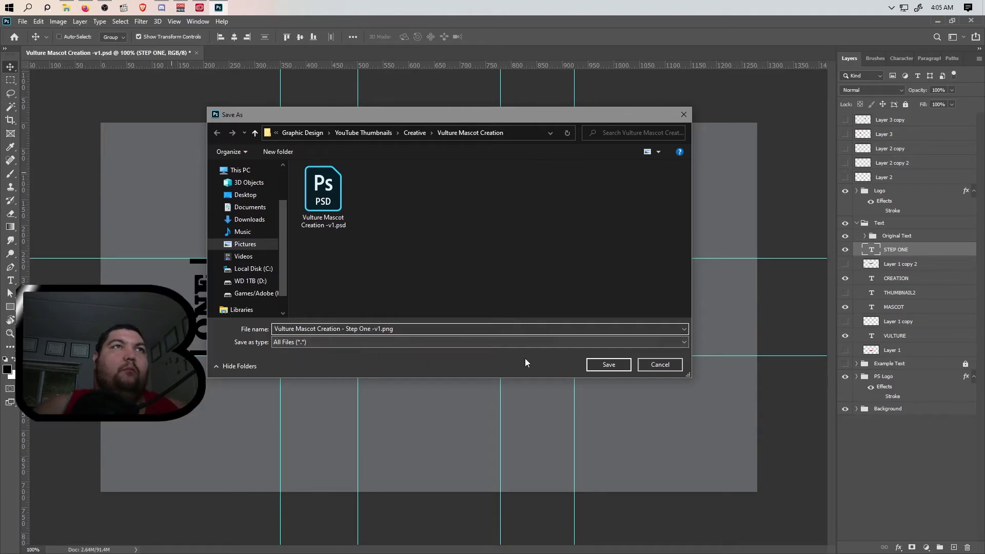
left_click(595, 364)
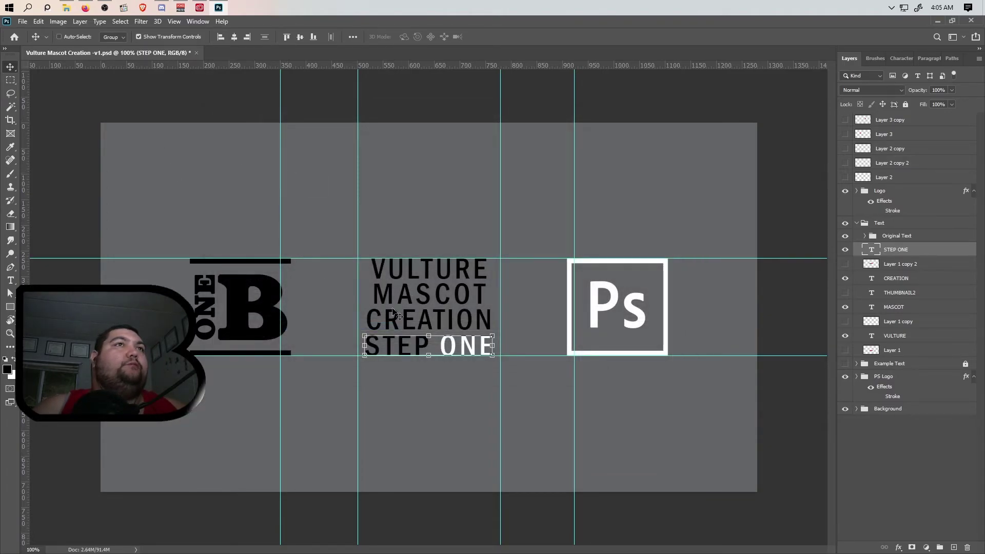
Step: Edit the bottom title line so it reads STEP TWO instead of STEP ONE
left_click(16, 285)
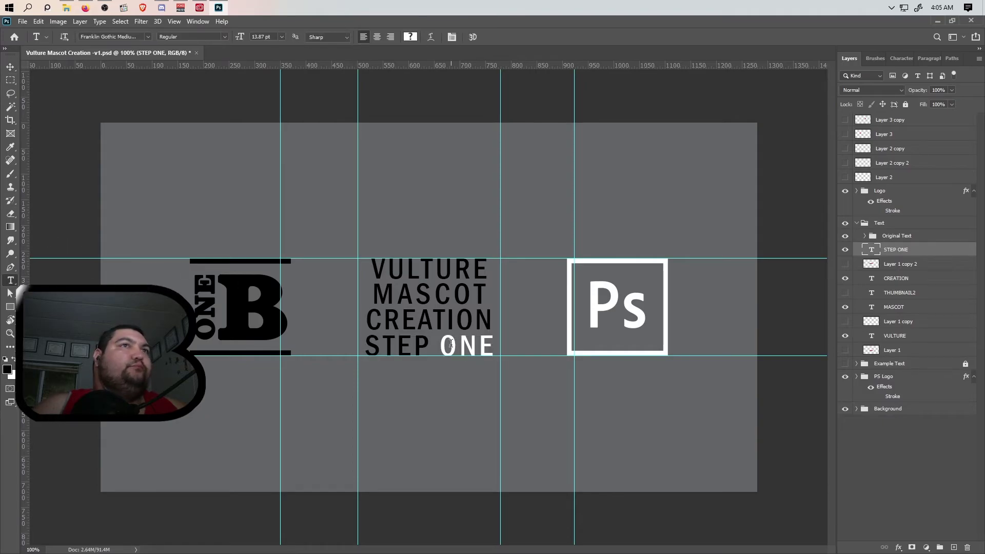
double_click(492, 350)
type("T")
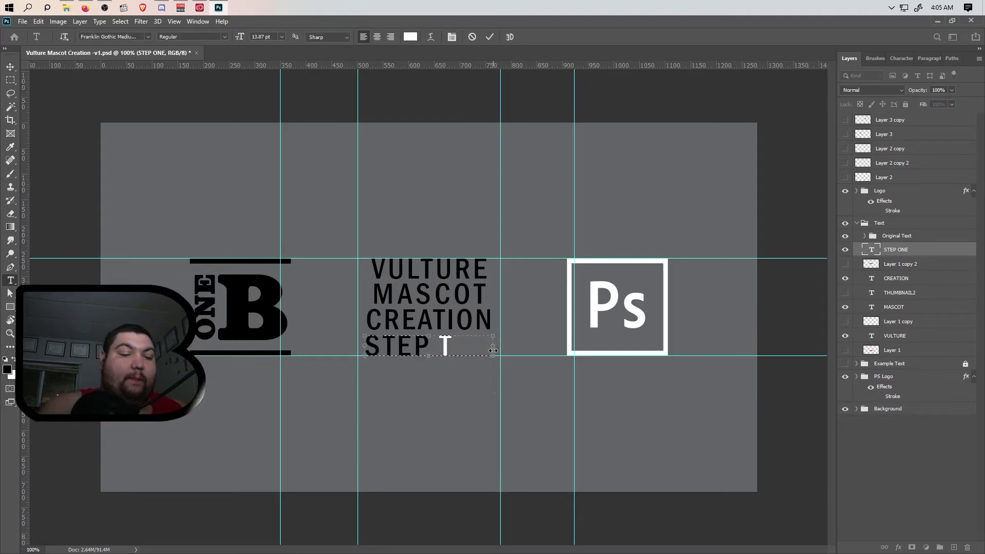
type("W")
key("BackSpace")
key("BackSpace")
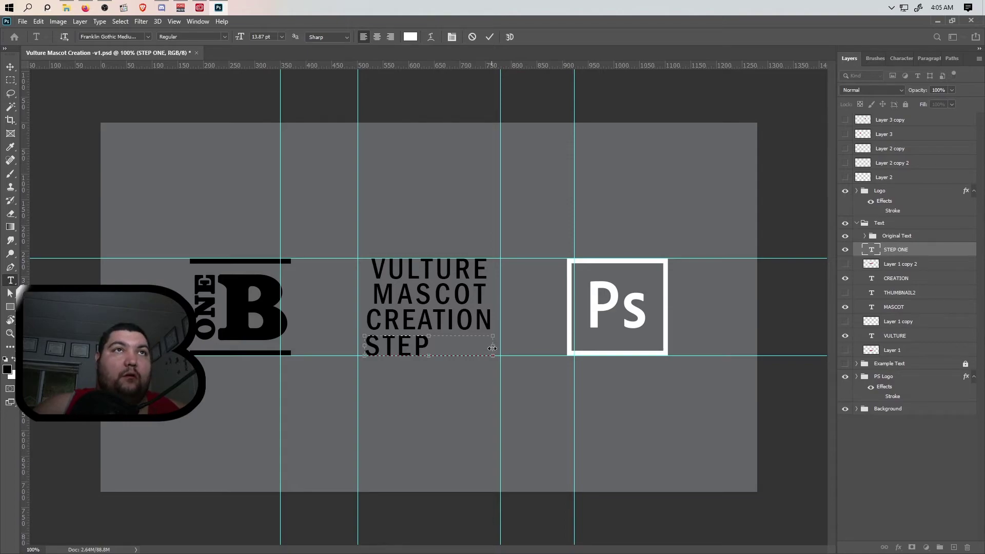
left_click_drag(493, 348, 494, 348)
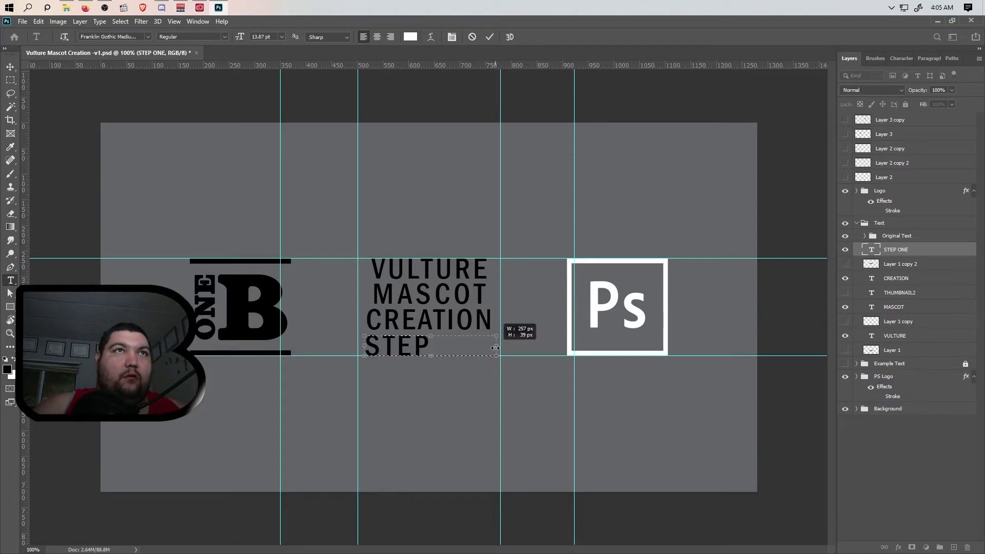
type("TWO")
key("BackSpace")
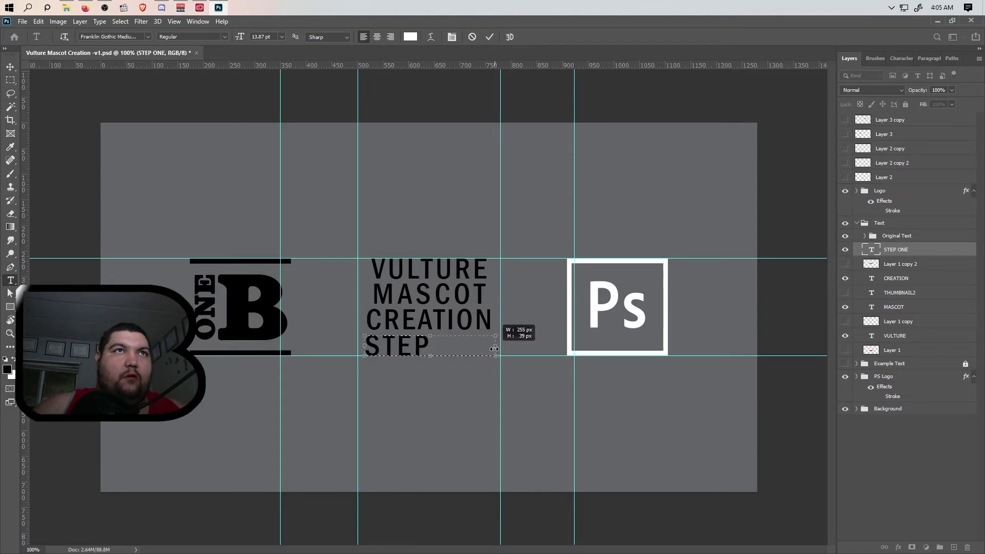
key("ctrl+z")
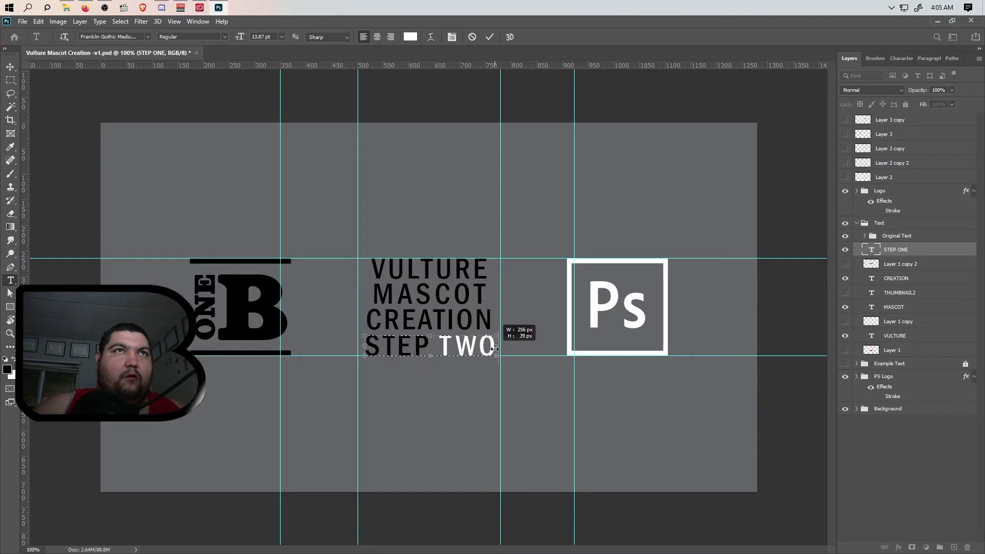
Step: Commit the STEP TWO text and align it to the horizontal centre
left_click(490, 37)
key("v")
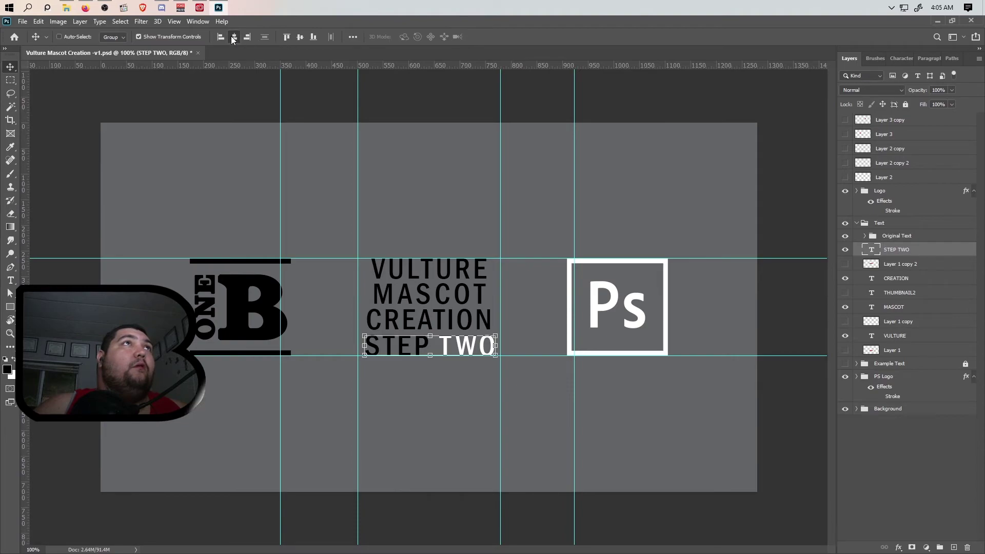
left_click(234, 37)
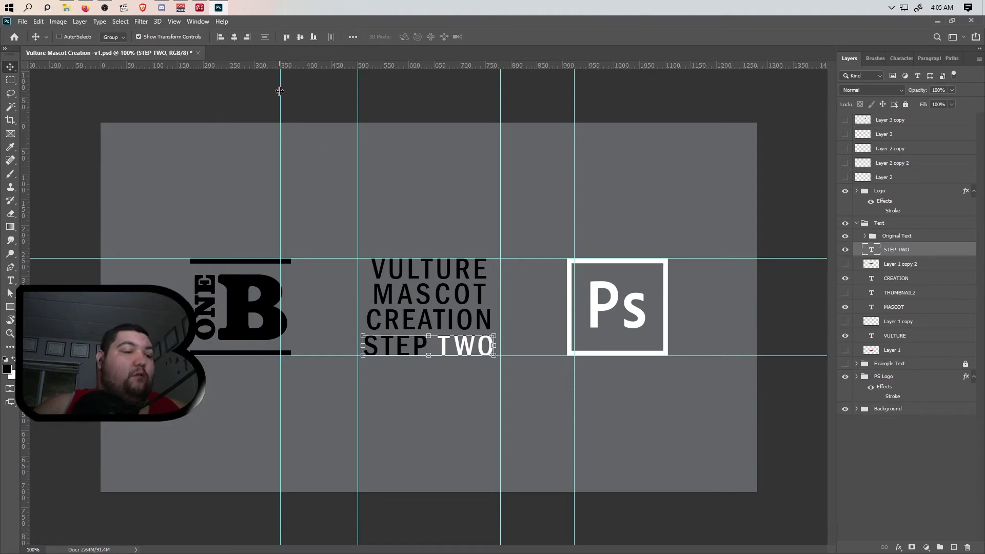
Step: Quick-export the STEP TWO design as Vulture Mascot Creation Step Two -v1.png beside the PSD
left_click(23, 21)
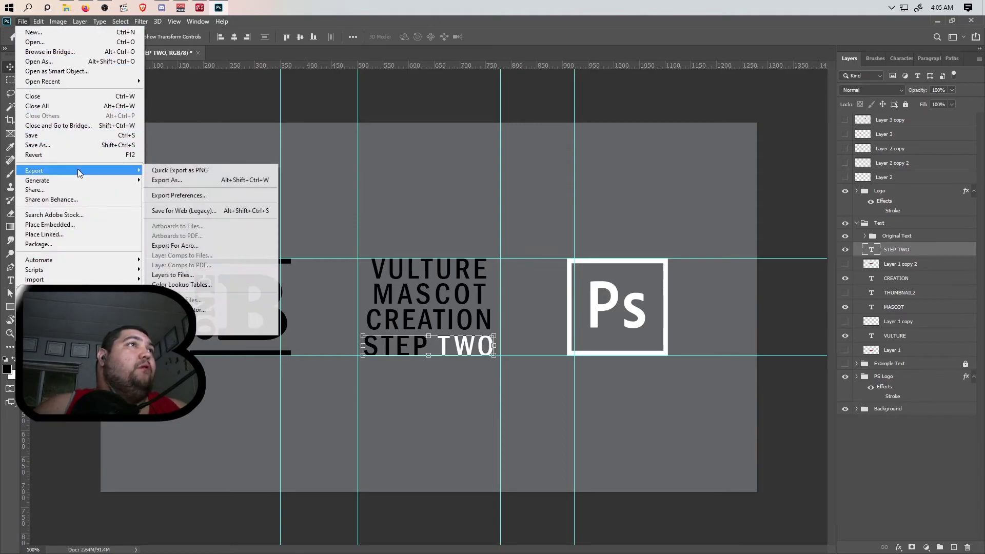
left_click(198, 171)
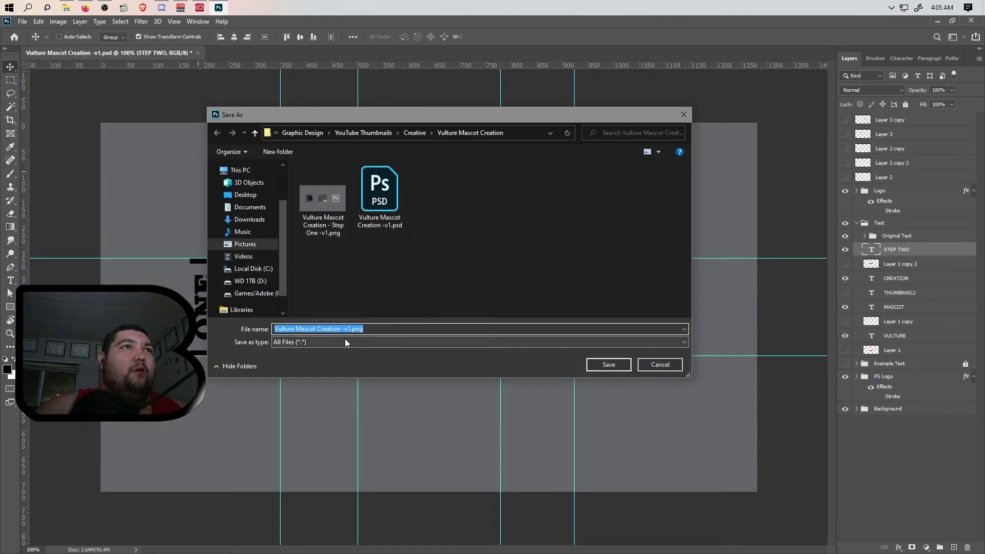
left_click(341, 329)
type("tep Two")
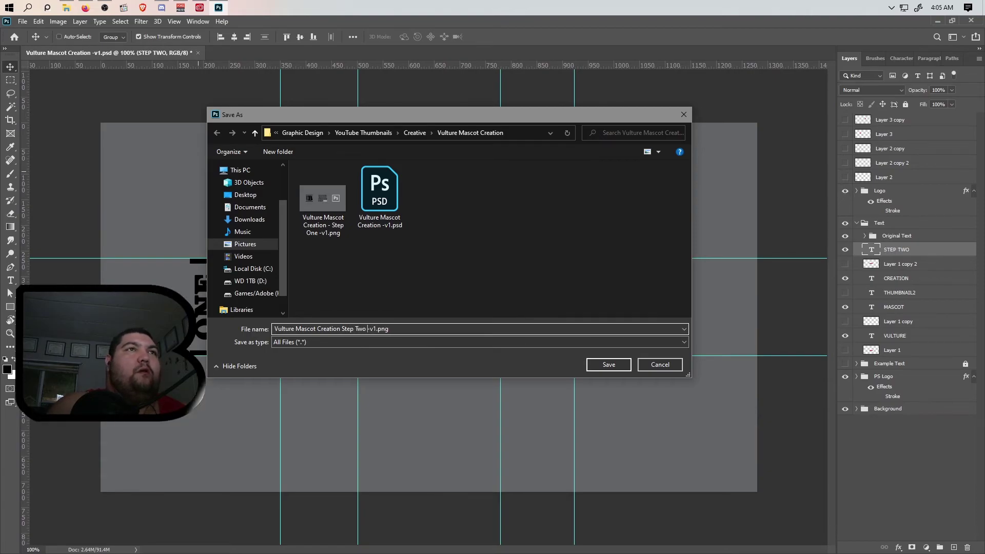
key("Return")
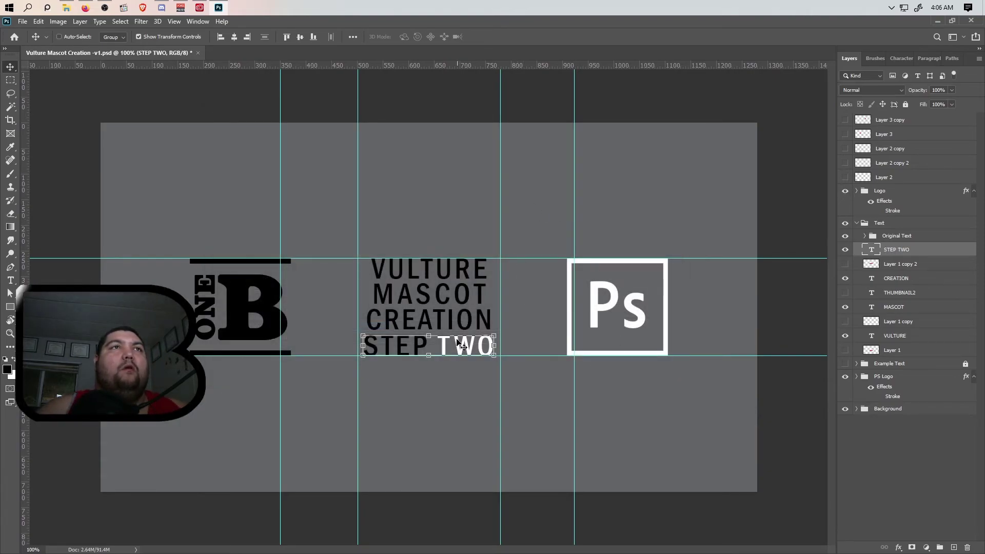
Step: Replace TWO with THREE in the bottom line, widening the text box, and commit
key("t")
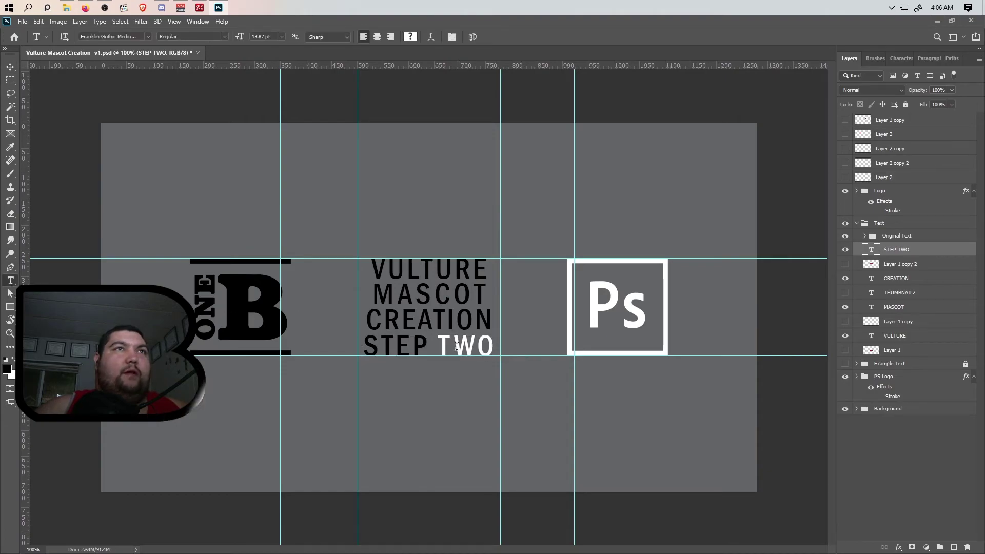
left_click_drag(438, 346, 499, 369)
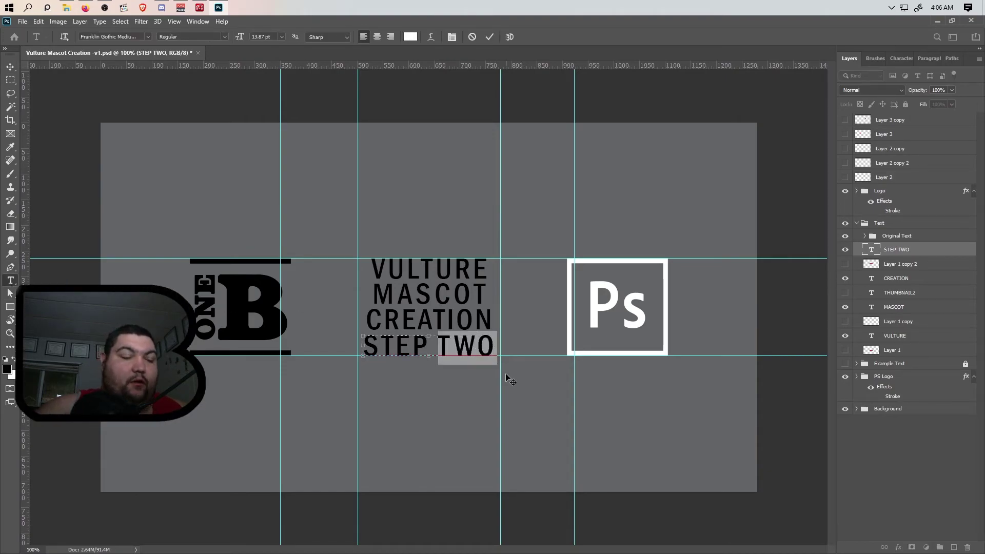
key("BackSpace")
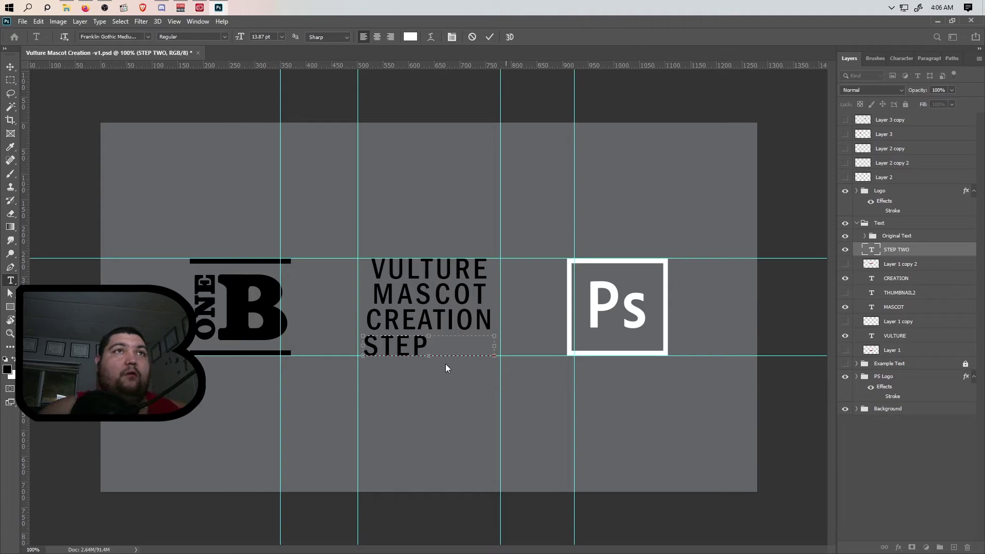
left_click_drag(365, 346, 347, 346)
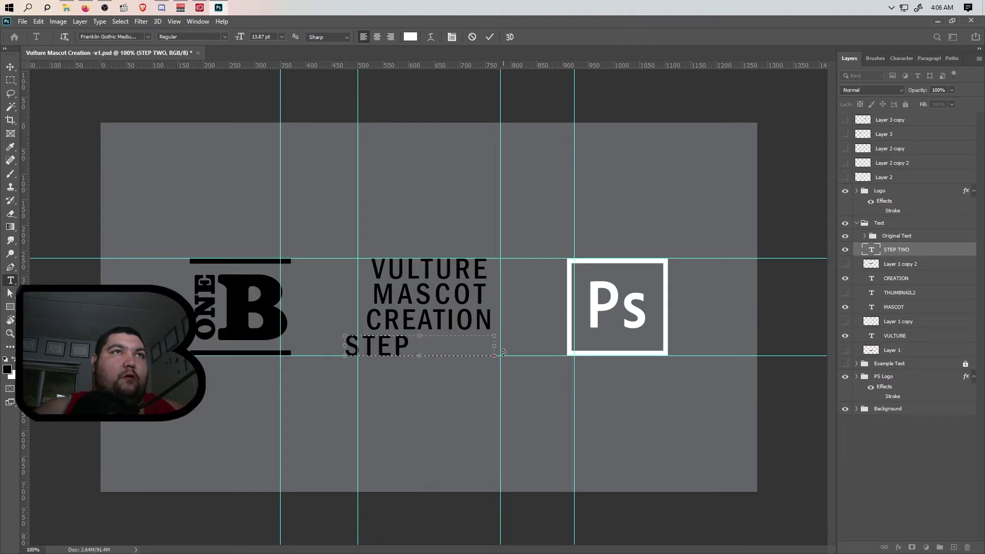
left_click_drag(499, 351, 505, 346)
type("THREE")
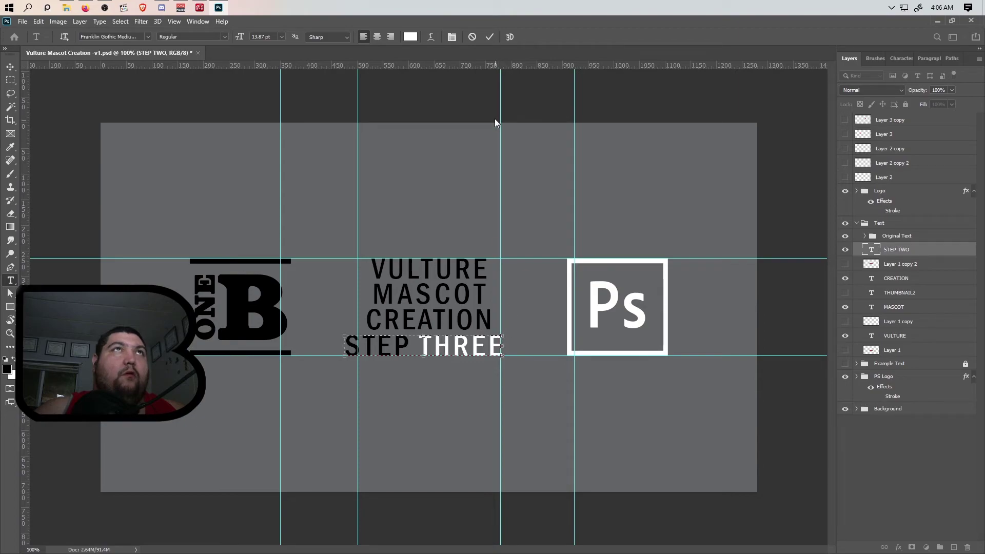
left_click(489, 36)
Step: Reopen the STEP THREE text layer and select its whole line
key("v")
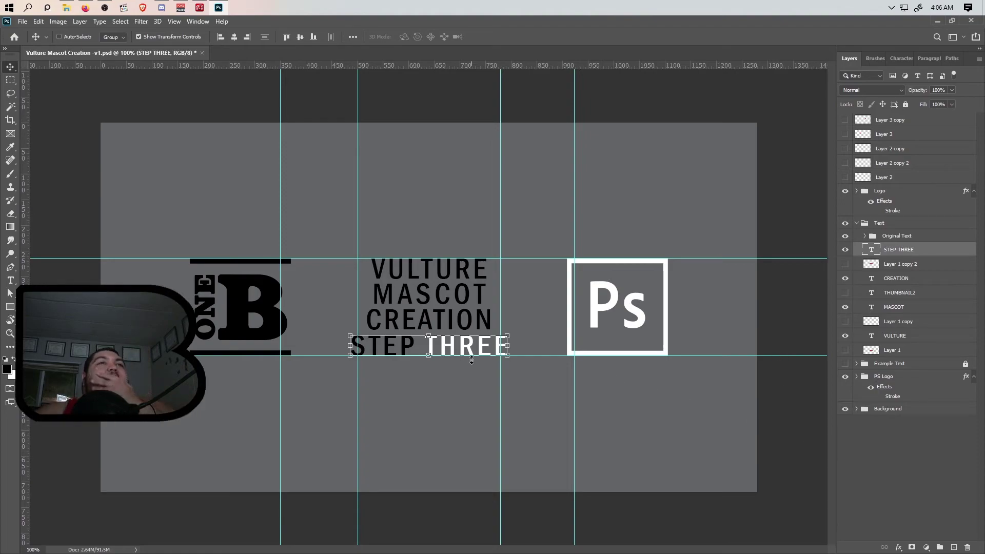
left_click(10, 280)
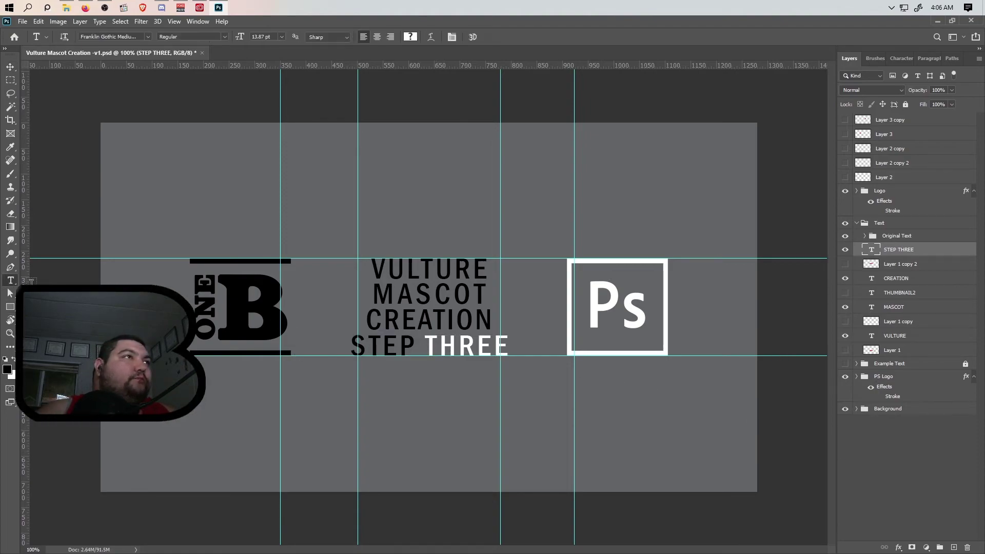
left_click_drag(350, 345, 508, 347)
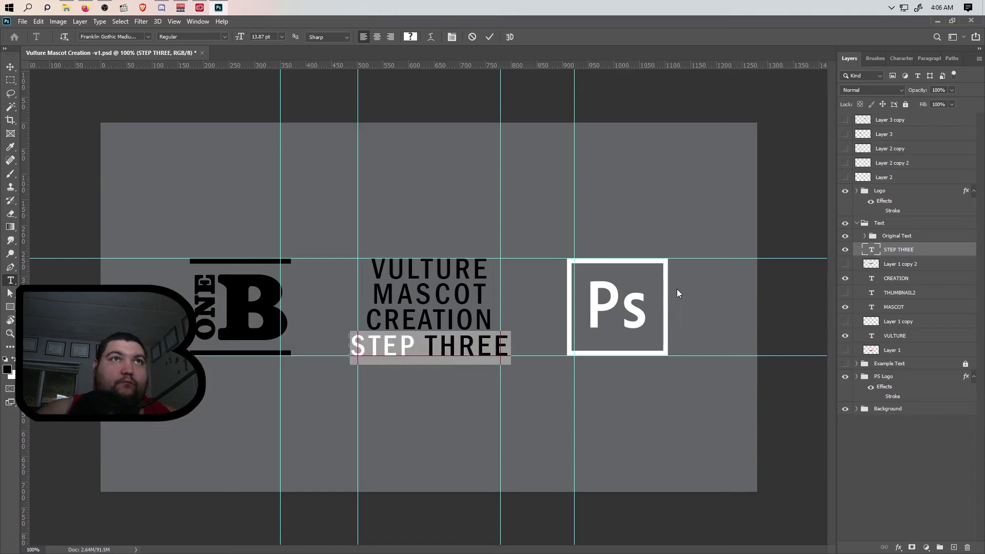
Step: Set the STEP THREE tracking to 50, narrow its text box, and commit
left_click(902, 57)
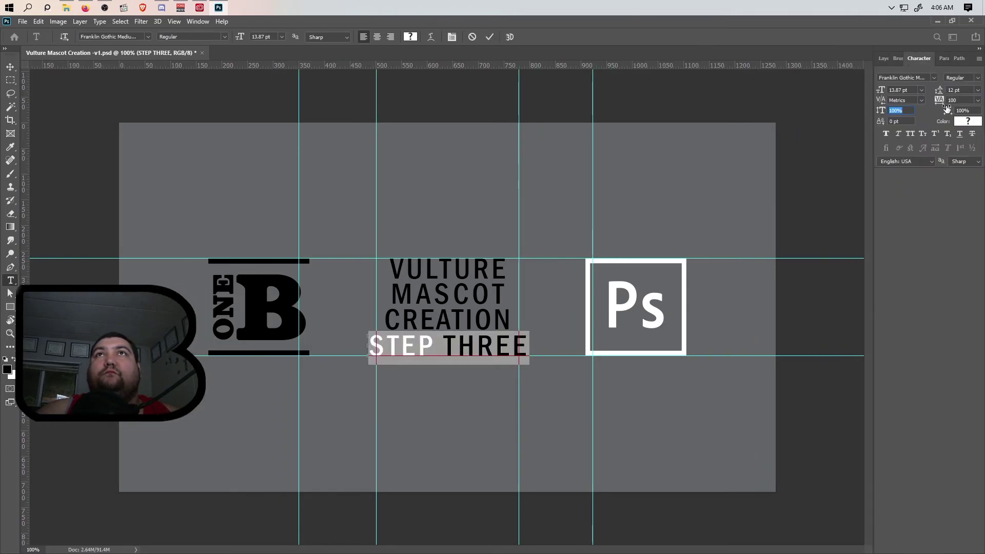
left_click(977, 100)
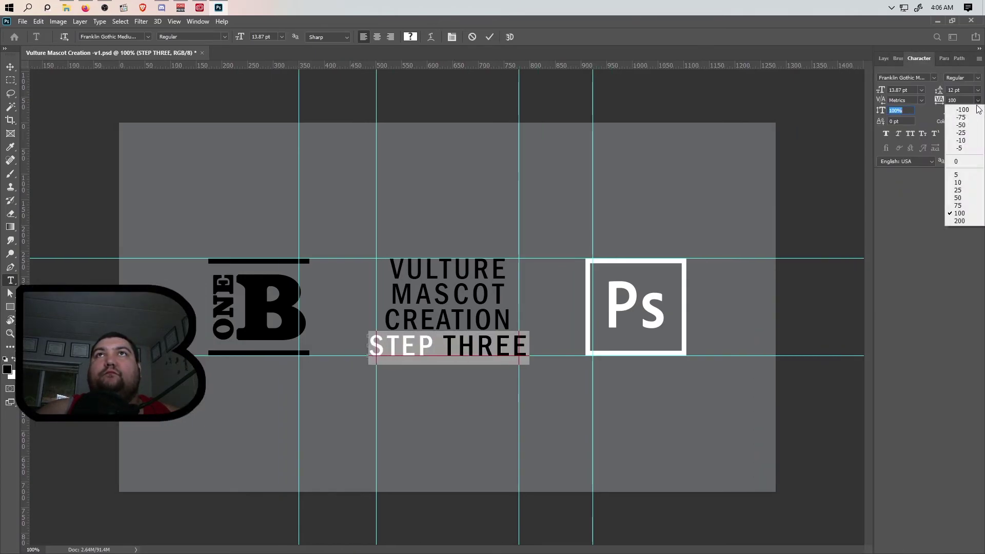
left_click(968, 205)
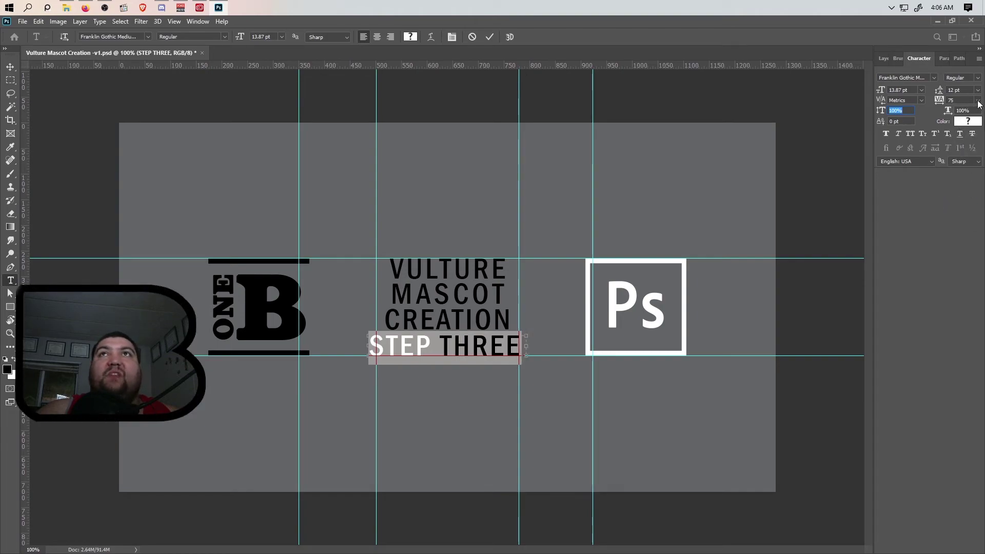
left_click(978, 101)
left_click(967, 199)
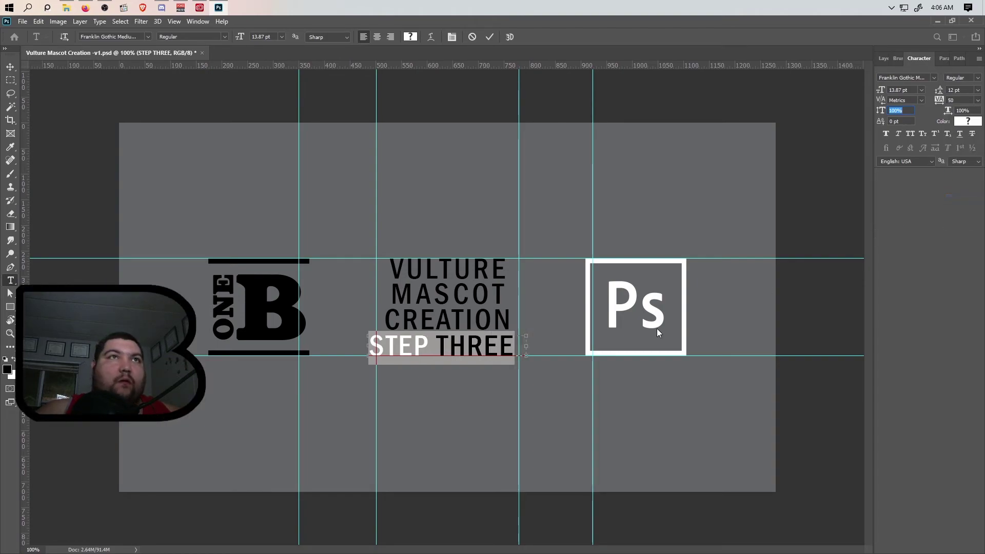
left_click_drag(525, 349, 515, 349)
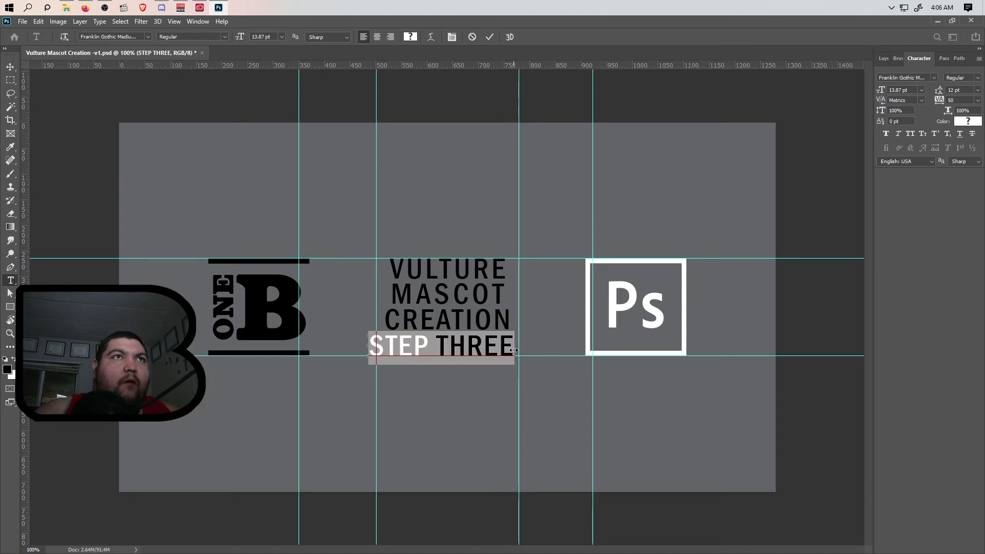
left_click(489, 37)
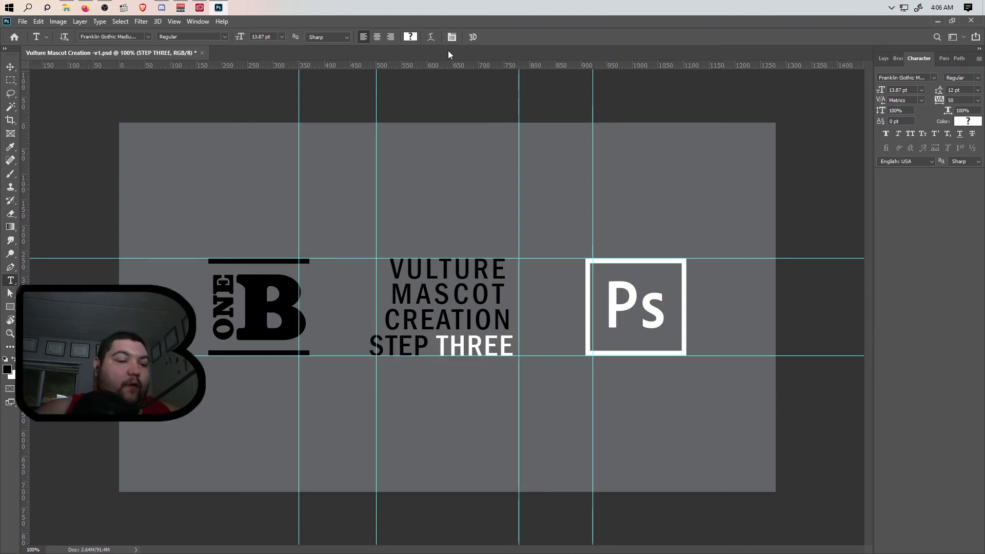
Step: Nudge STEP THREE slightly right and select the Background group in Layers
key("v")
key("shift+Right")
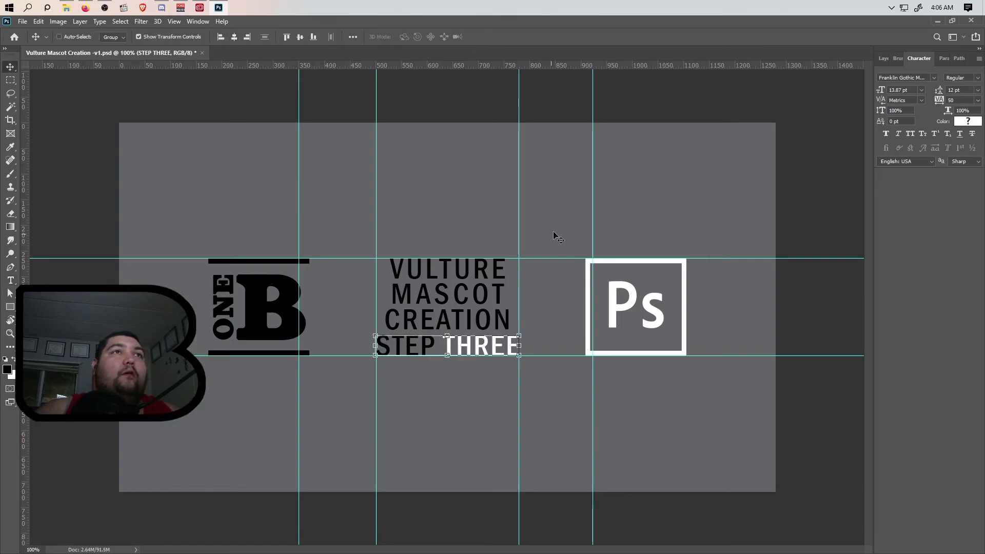
left_click(882, 59)
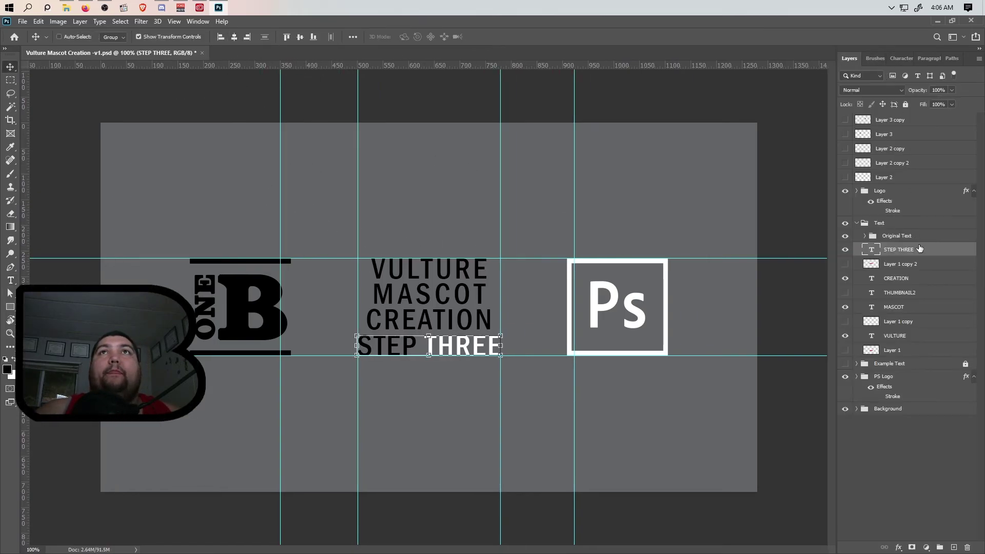
left_click(874, 409)
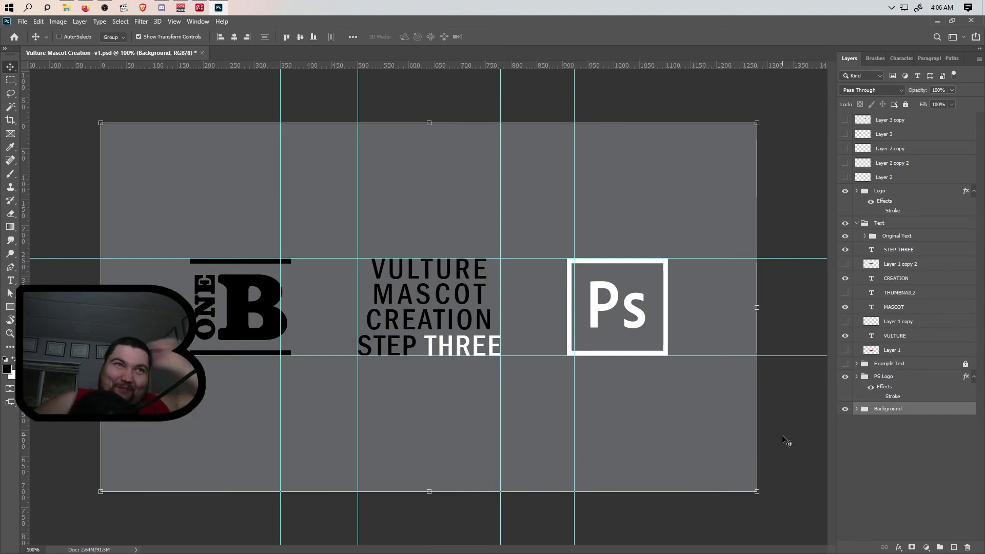
Step: Quick-export the STEP THREE design as Vulture Mascot Creation Step Three -v1.png beside the PSD
left_click(22, 22)
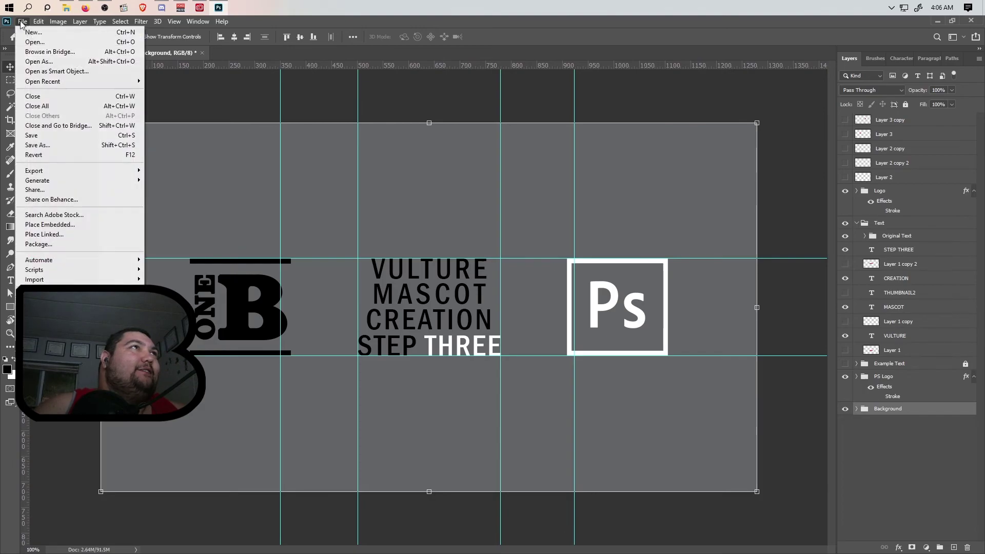
key("Escape")
left_click(22, 22)
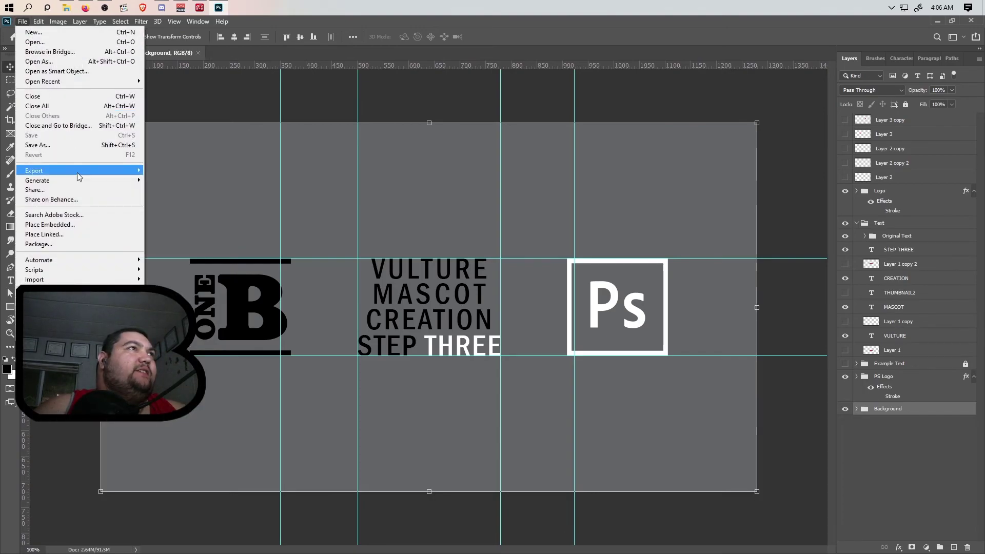
left_click(185, 171)
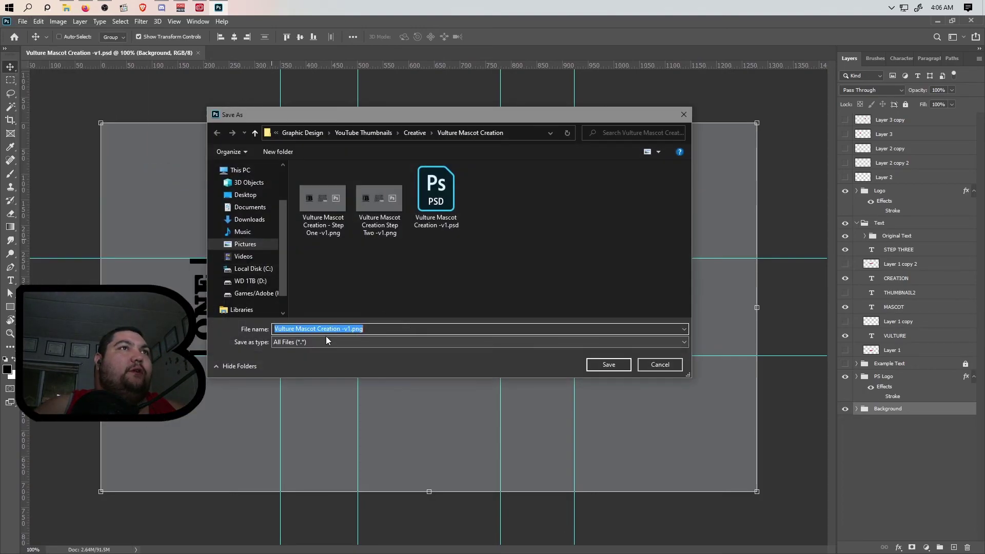
left_click(379, 205)
left_click(356, 329)
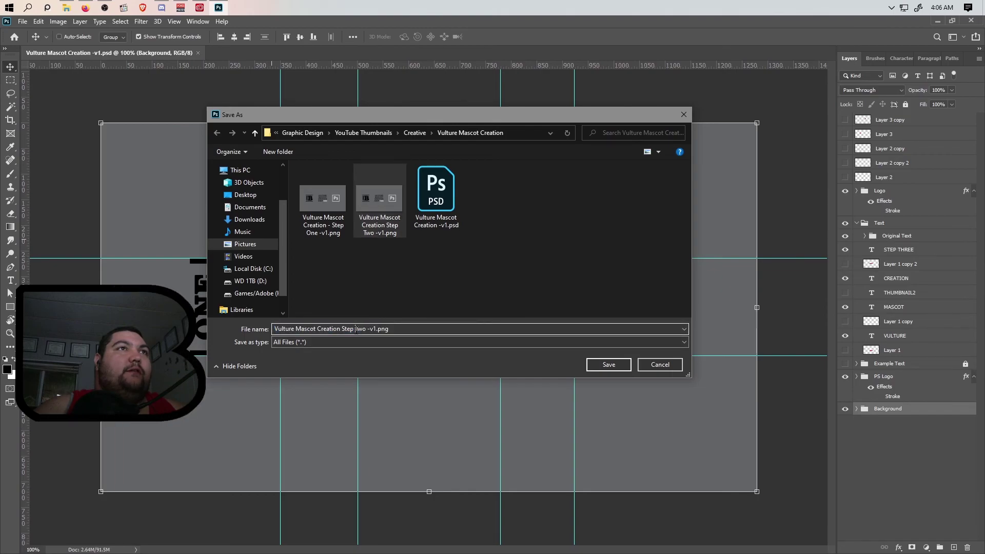
left_click_drag(356, 329, 365, 329)
key("BackSpace")
type("h")
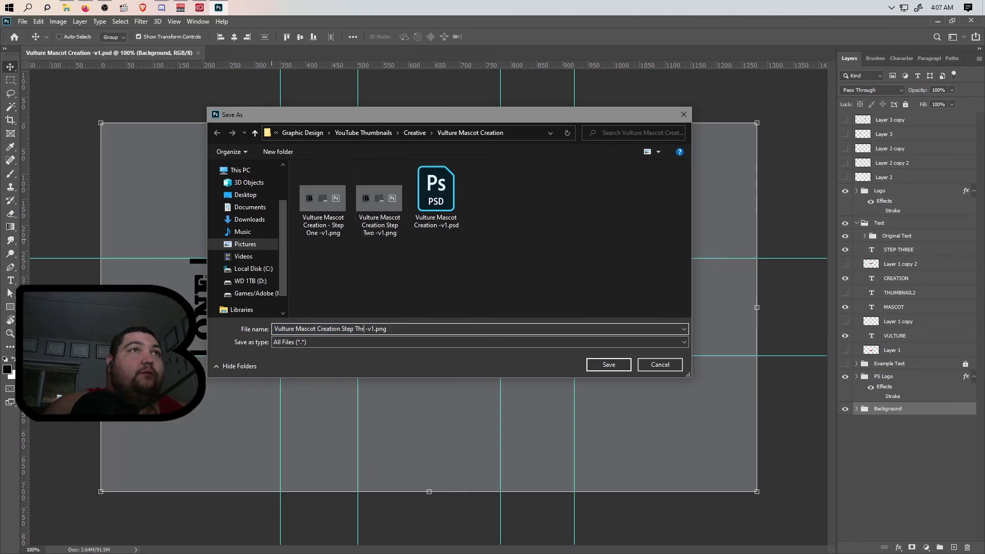
type("ee")
key("Return")
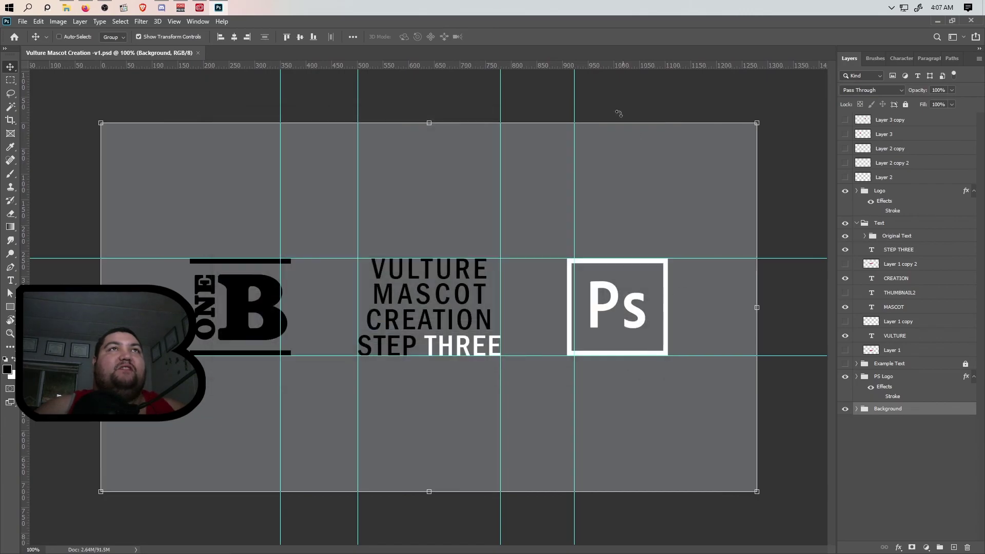